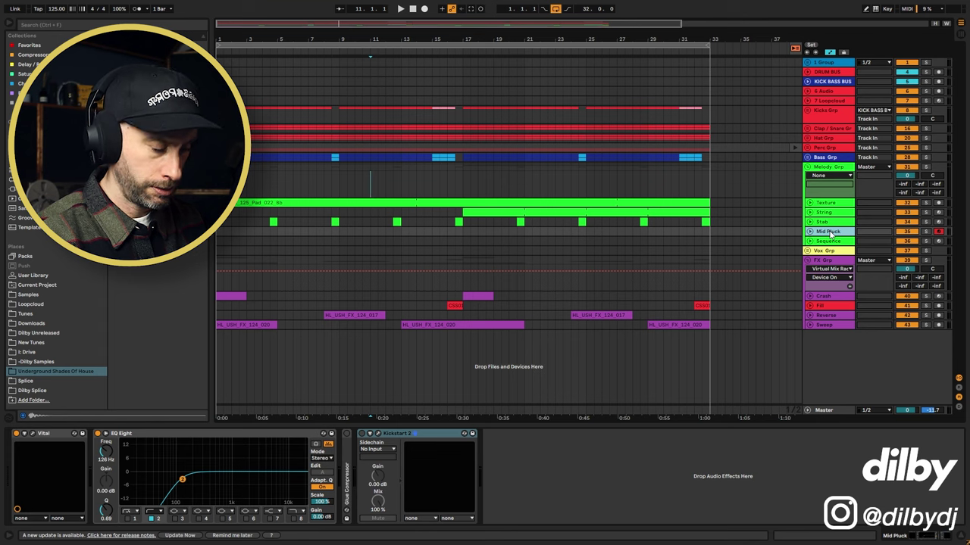
- Create a one-bar MIDI clip in the Mid Pluck track's second slot and add a sixteenth-note G2 at its start
key("Tab")
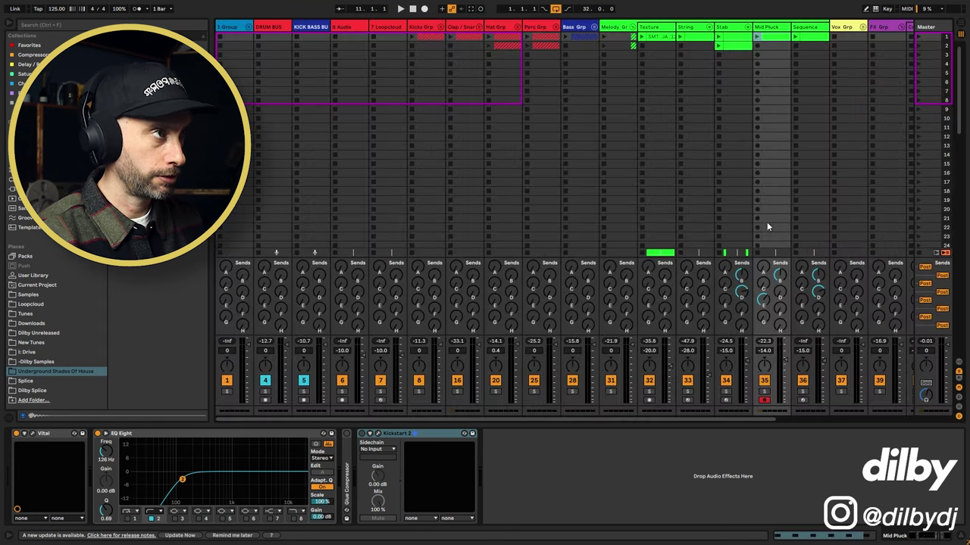
double_click(773, 48)
scroll(252, 491, "up", 2)
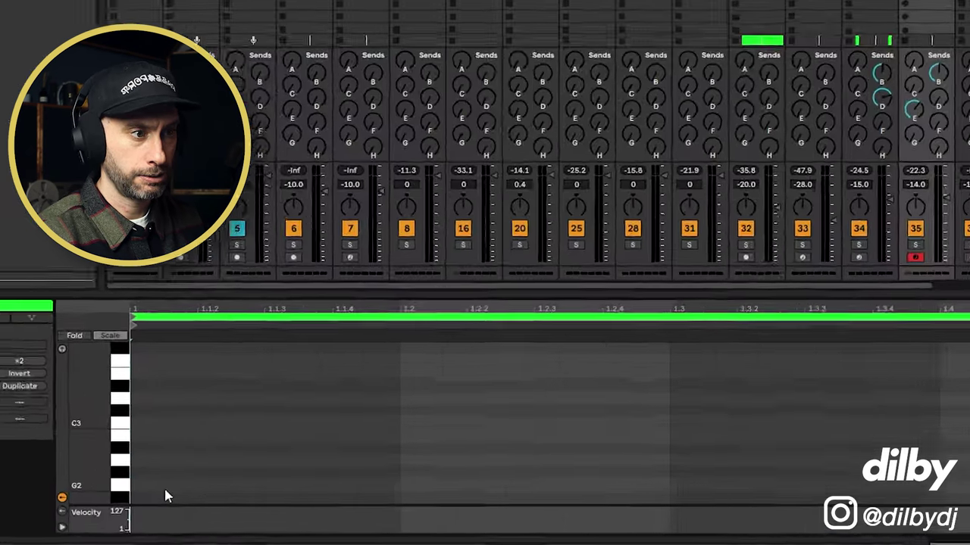
double_click(164, 488)
scroll(201, 447, "down", 1)
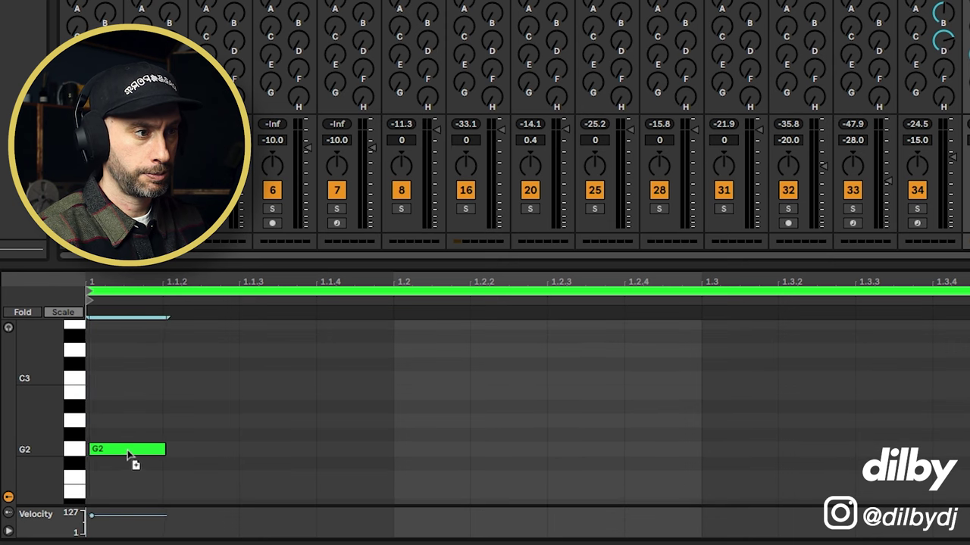
- Duplicate the G2 note every three sixteenths across the bar, ending with a note at 1.4.4
left_click_drag(127, 450, 839, 450)
left_click_drag(839, 450, 694, 450)
left_click_drag(693, 450, 923, 453)
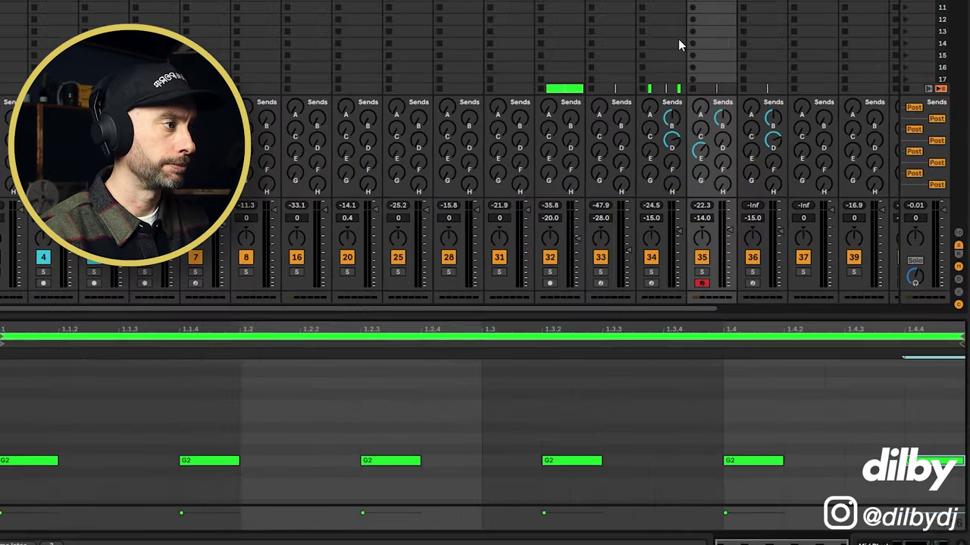
- Solo the Mid Pluck track, audition the new clip, and return to the arrangement
key("s")
left_click(757, 46)
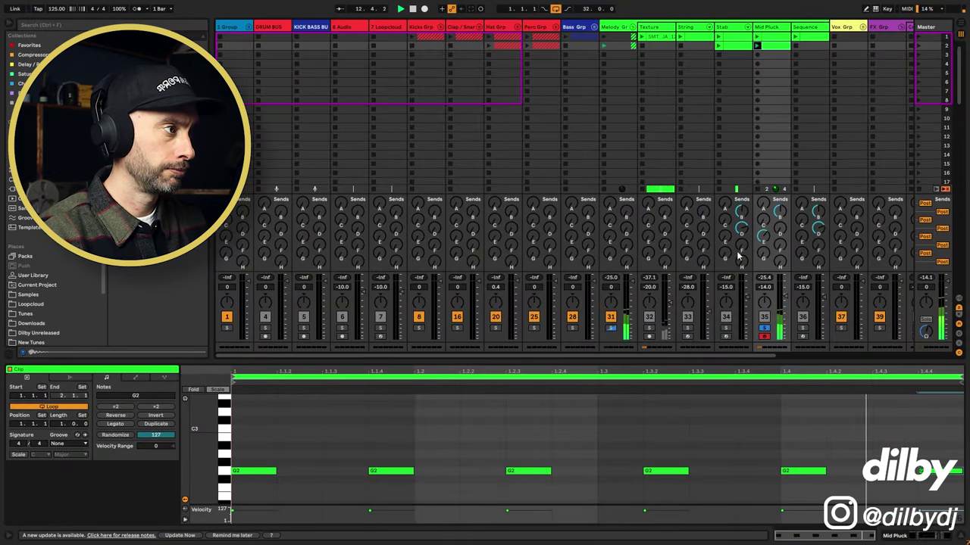
key("space")
key("Tab")
left_click(221, 212)
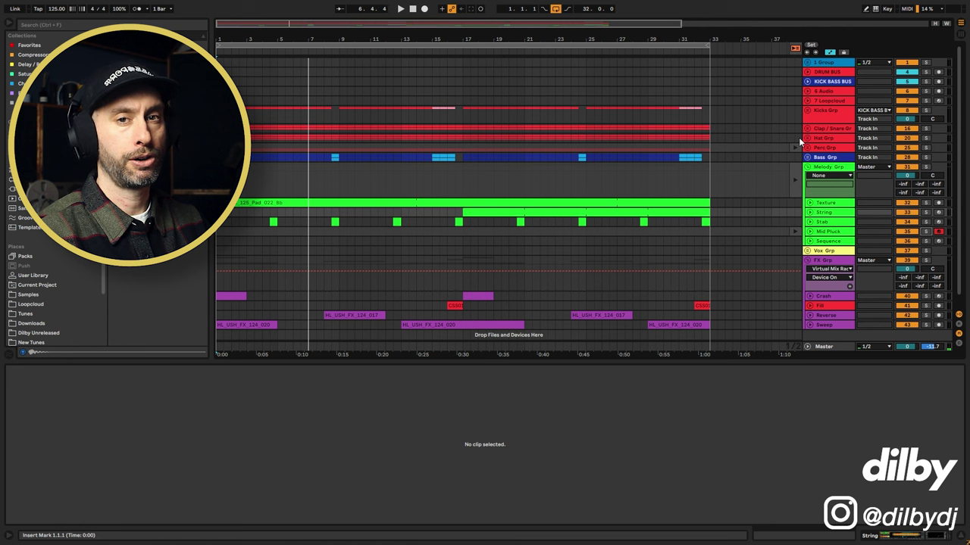
- Copy the new Mid Pluck clip into the arrangement at bar 1, extend it to bar 33, and restore arrangement playback for the track
left_click(830, 235)
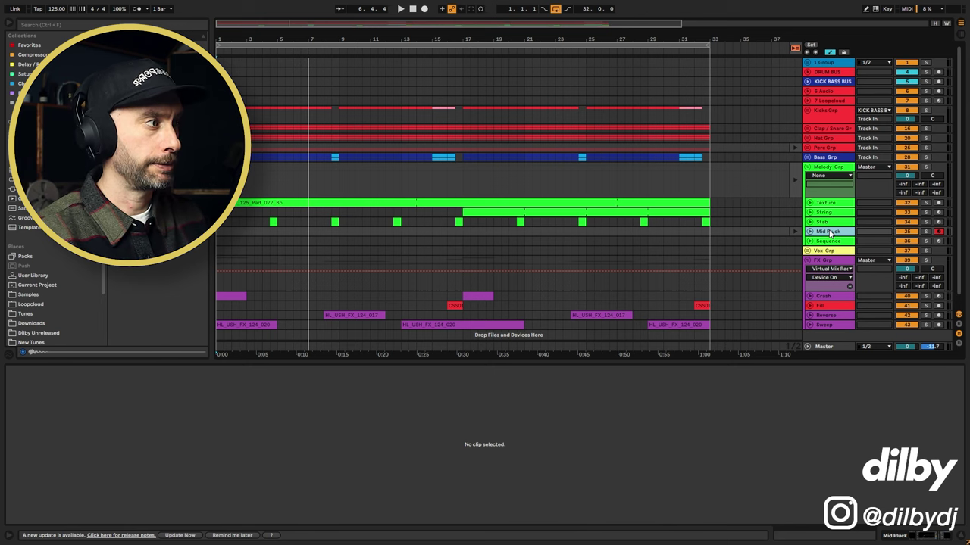
key("shift+Tab")
key("Tab")
left_click(774, 48)
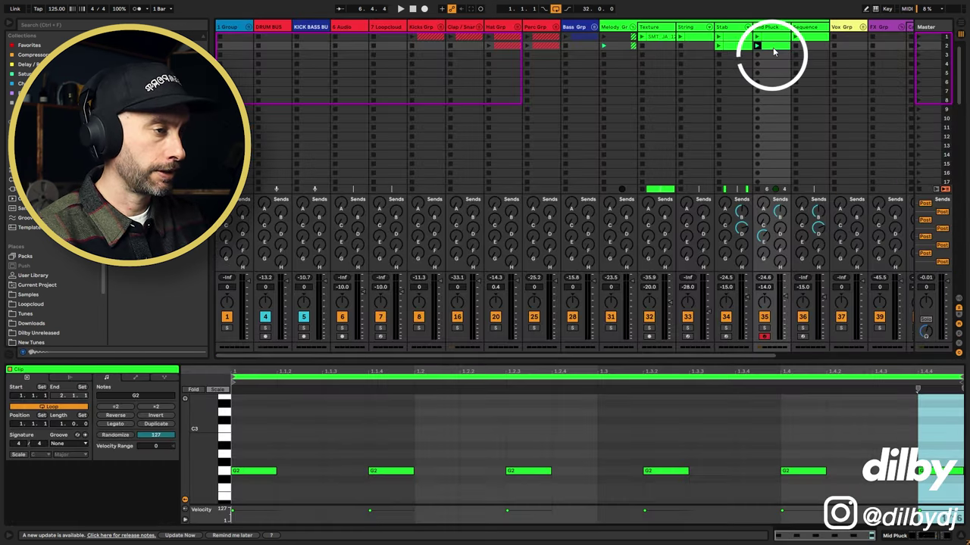
key("Tab")
left_click_drag(218, 237, 696, 236)
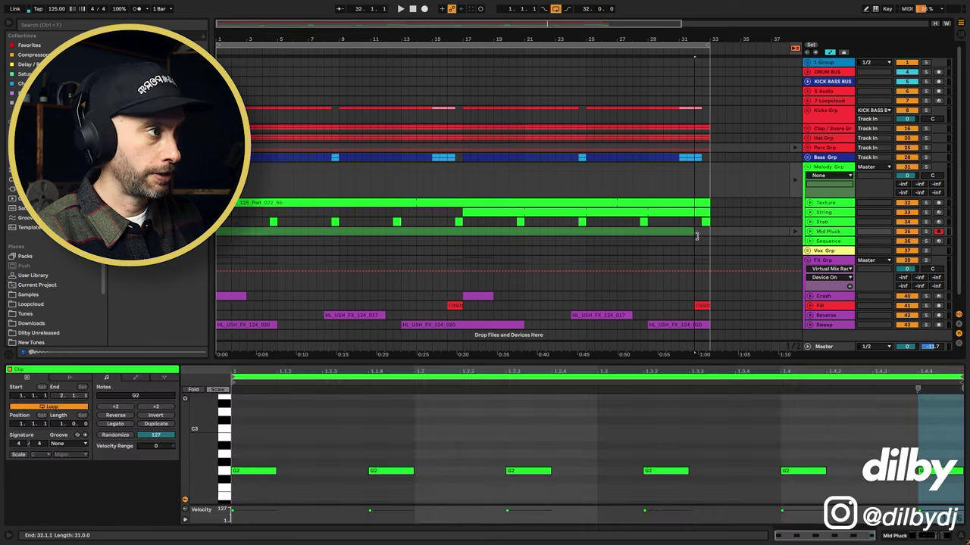
left_click(794, 232)
- Unfold the Mid Pluck track and shorten its clip loop to end at 1.4.4, a length of 0.3.3
left_click_drag(258, 39, 306, 233)
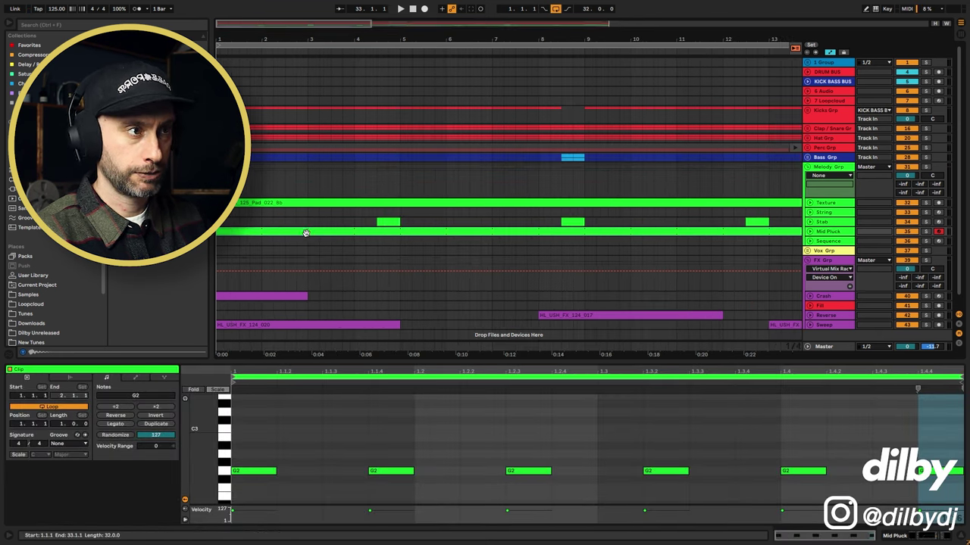
left_click(811, 233)
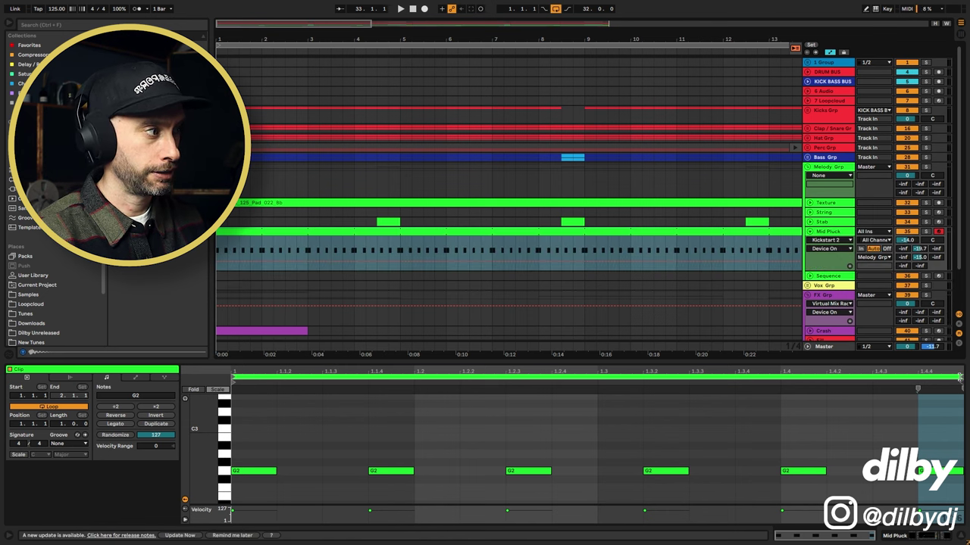
left_click_drag(959, 376, 918, 376)
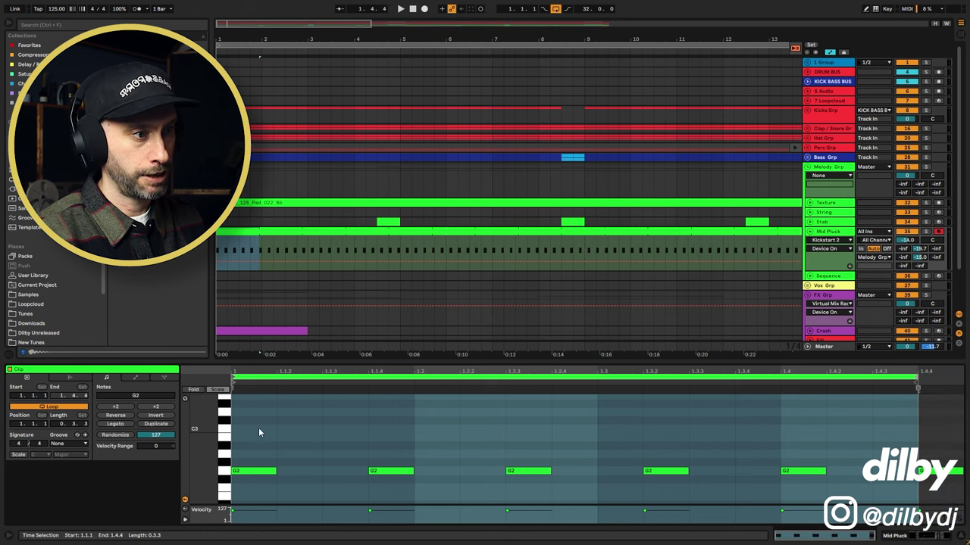
mouse_move(917, 376)
left_mouse_down()
mouse_move(369, 371)
mouse_move(919, 371)
left_mouse_up()
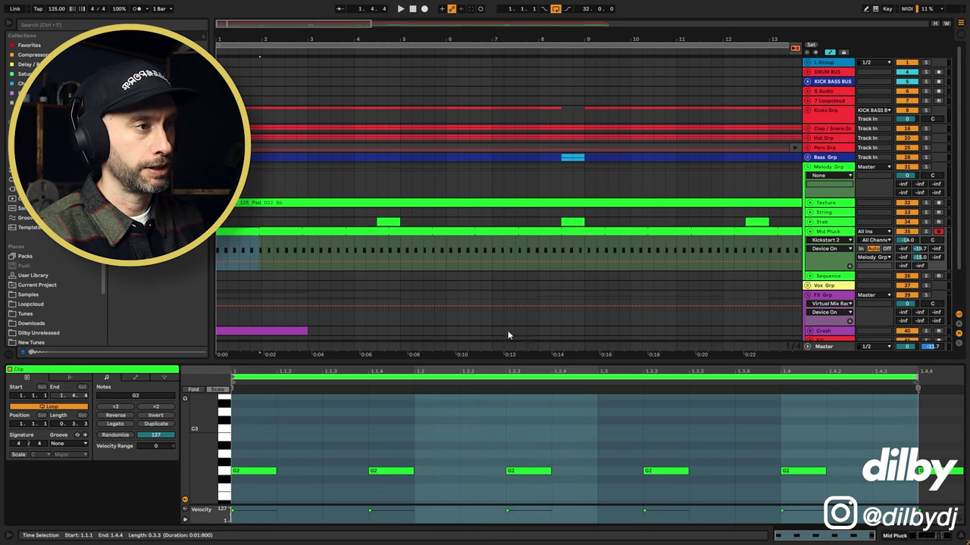
- Examine how the shortened Mid Pluck loop falls against the bar lines by selecting single-bar spans
left_click(245, 239)
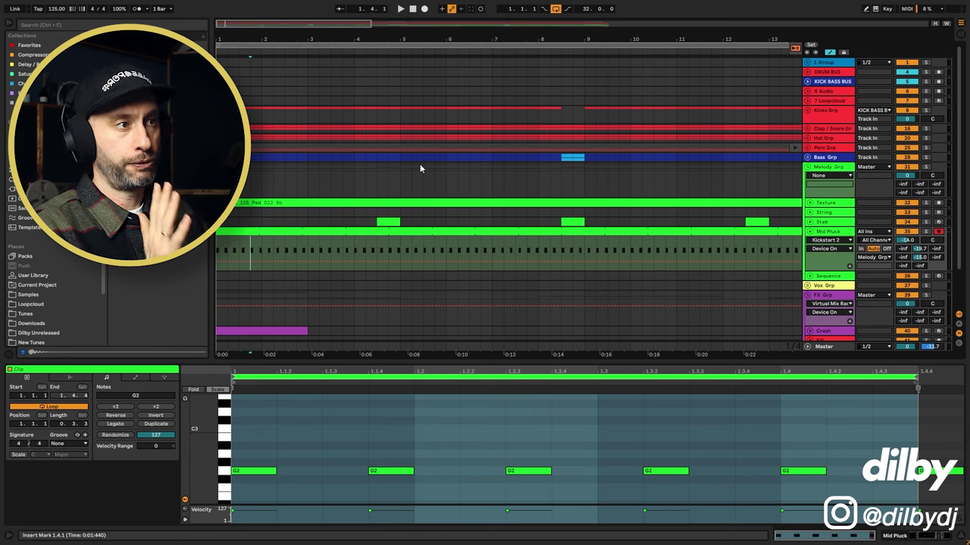
left_click_drag(231, 35, 232, 23)
left_click_drag(253, 250, 207, 235)
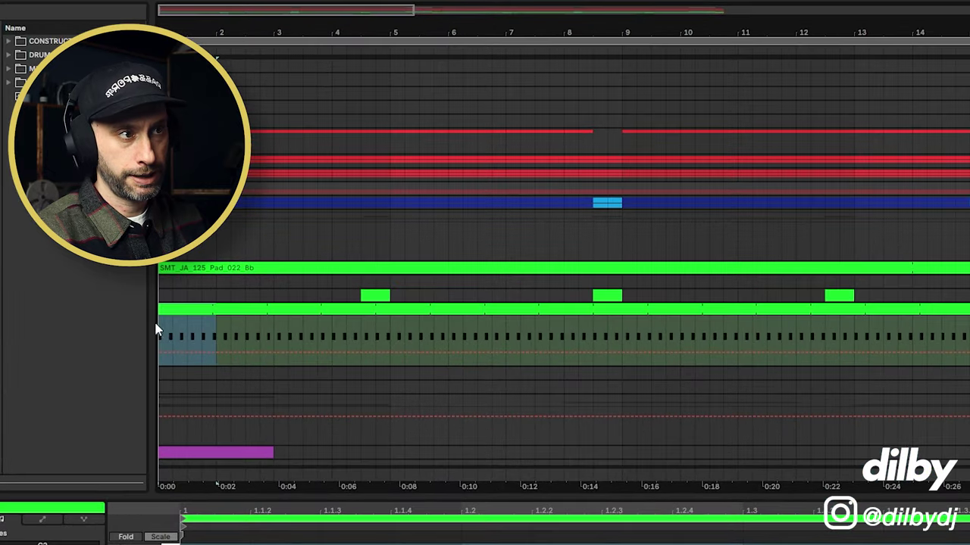
key("plus")
left_click_drag(765, 333, 666, 314)
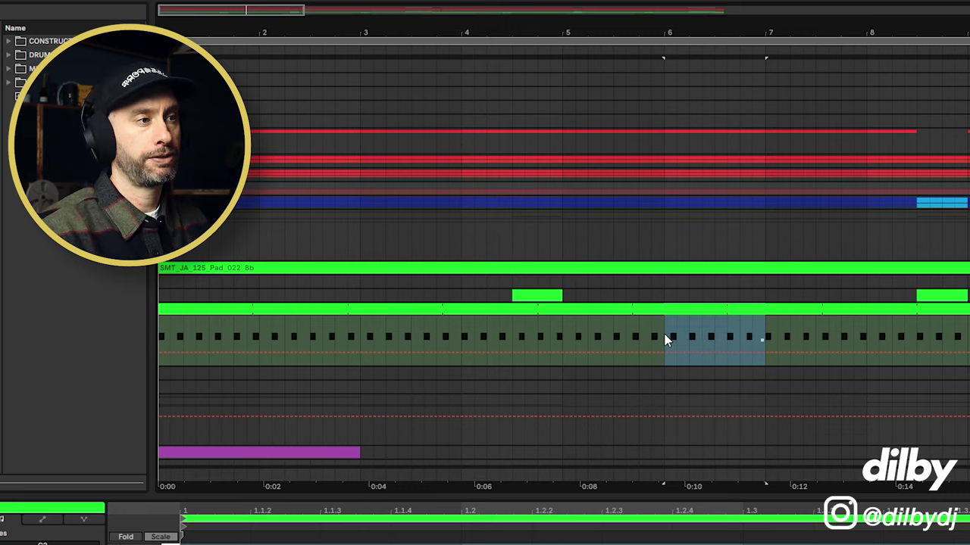
left_click(664, 308)
key("minus")
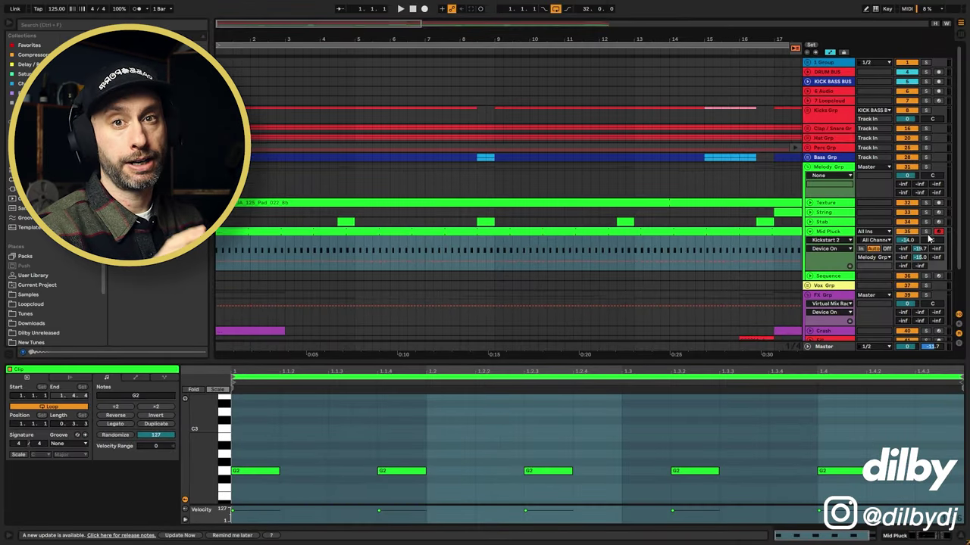
- Play the arrangement from the start to hear the looped Mid Pluck part in context
key("space")
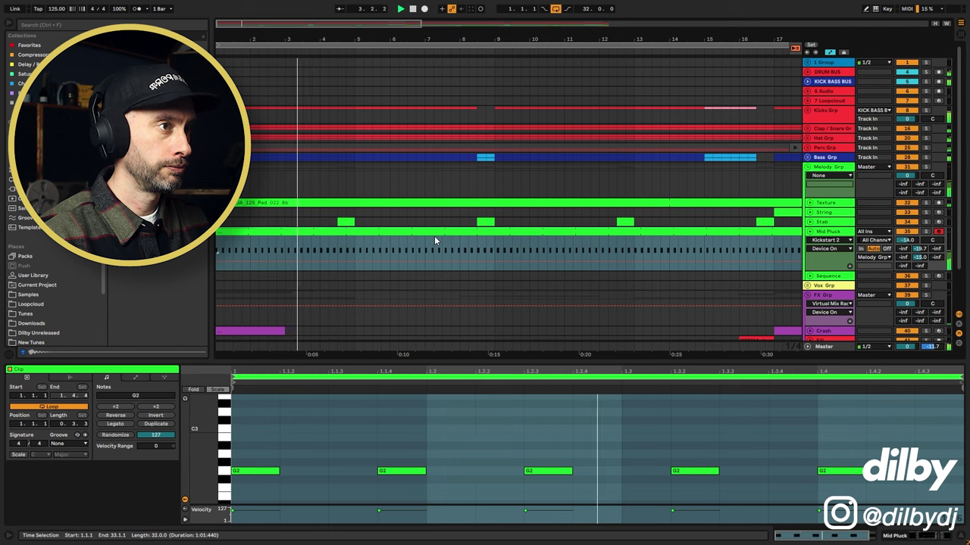
left_click_drag(353, 41, 353, 20)
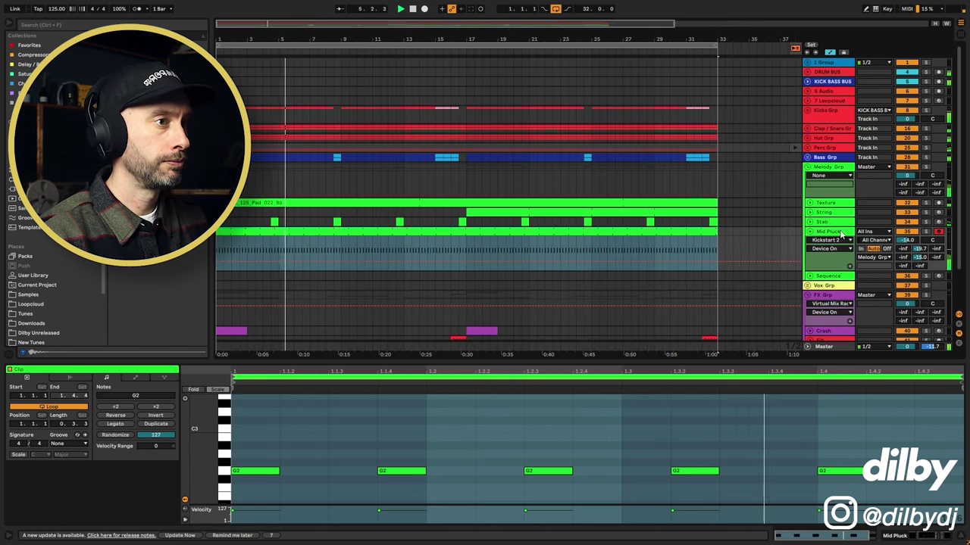
left_click(838, 234)
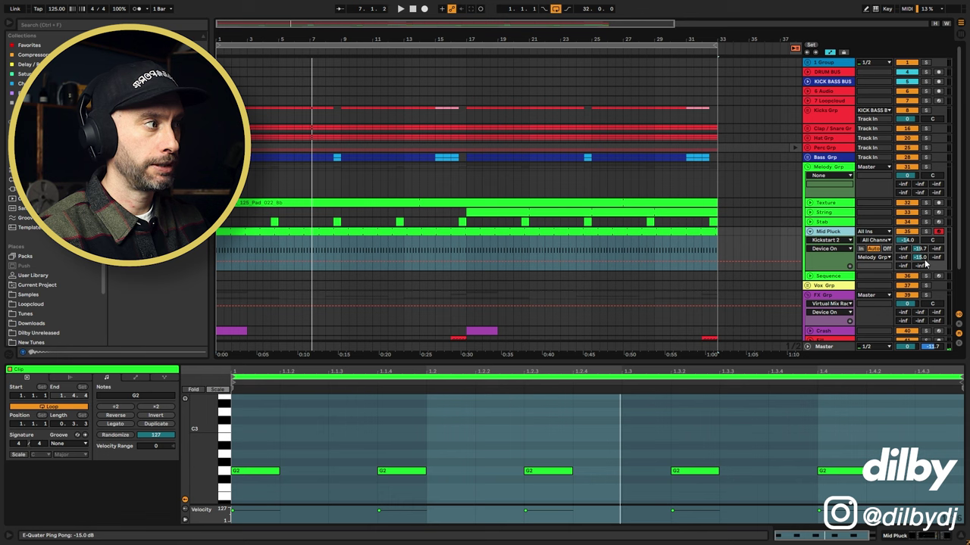
- Set the Mid Pluck track's E-Quater Ping Pong send to -20 dB and enable its Kickstart 2 device
left_click_drag(917, 257, 918, 265)
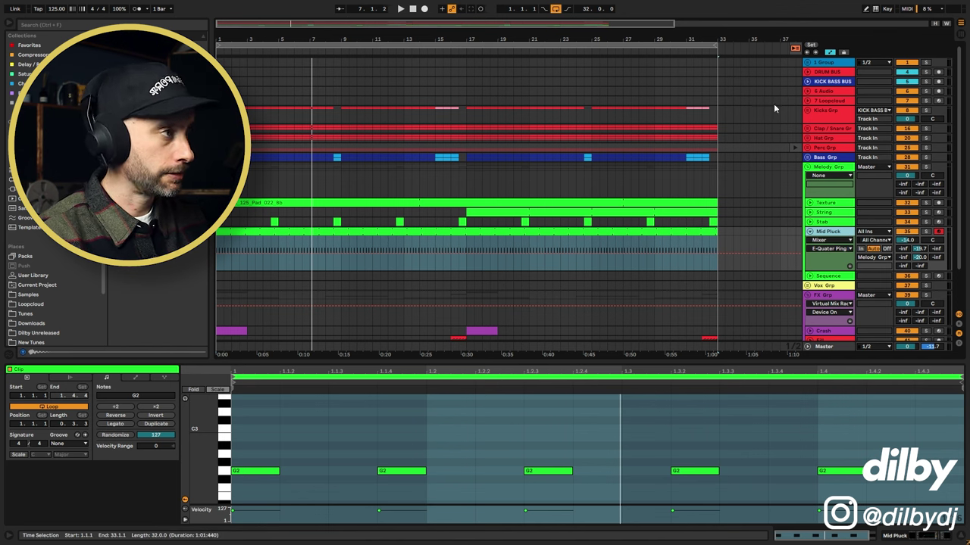
key("shift+Tab")
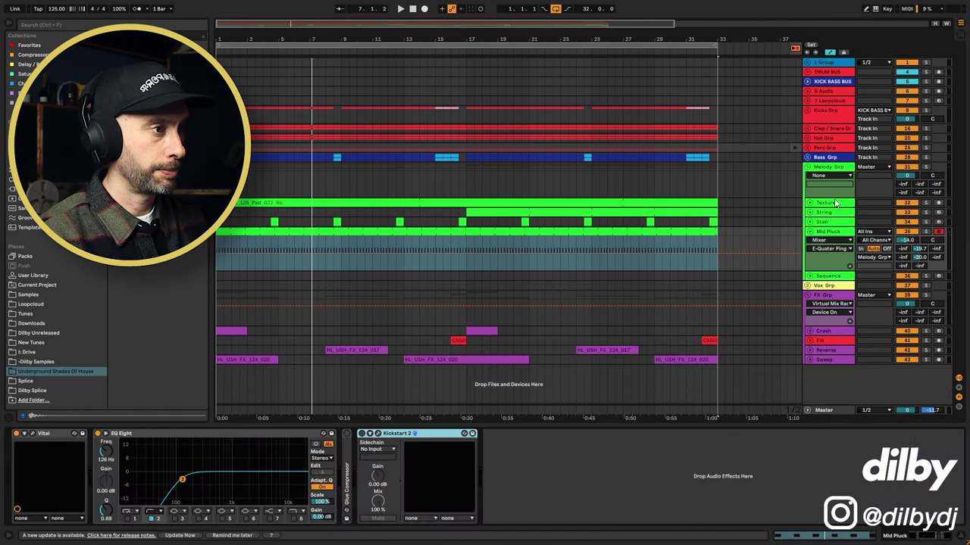
left_click(362, 438)
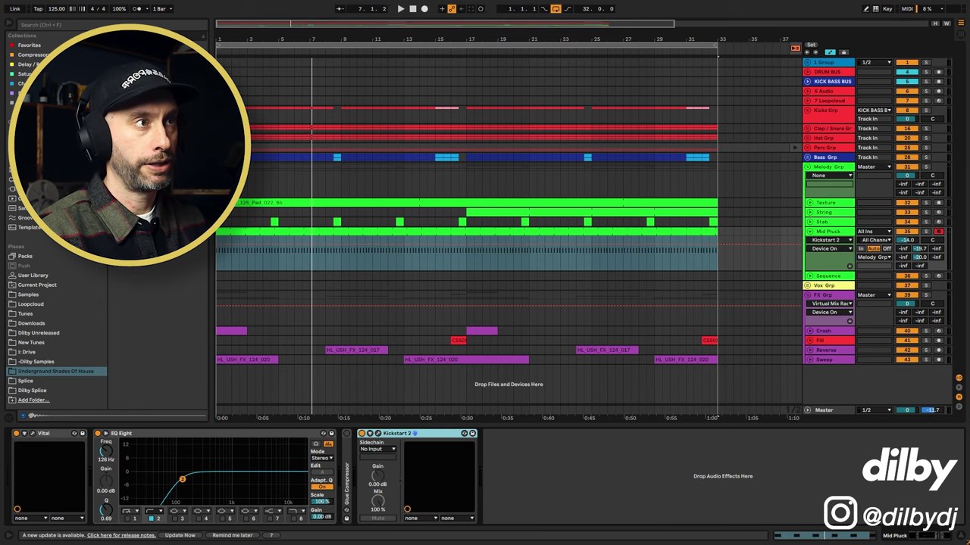
- Examine where the Mid Pluck notes fall relative to the beats around bar 9
left_click_drag(344, 39, 345, 296)
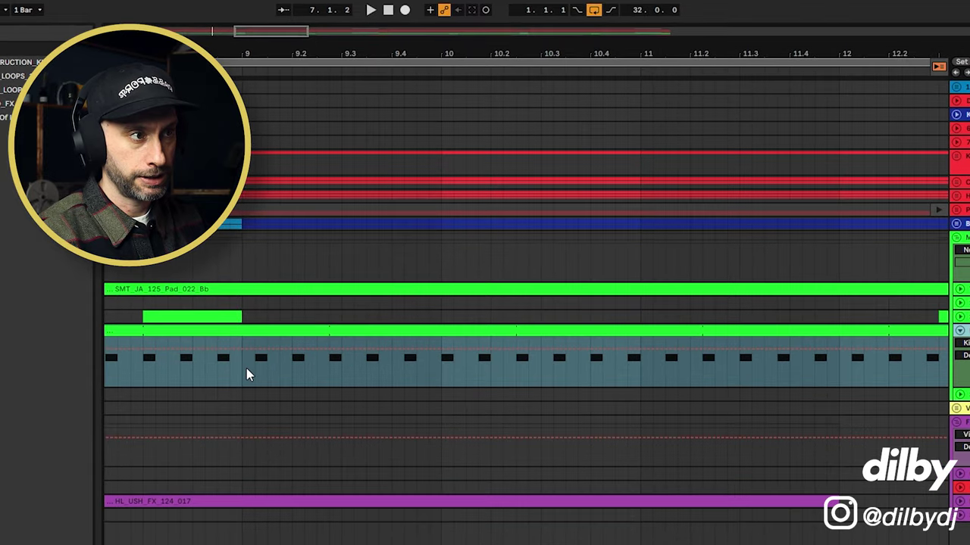
left_click(246, 369)
left_click_drag(294, 385, 361, 370)
left_click(342, 378)
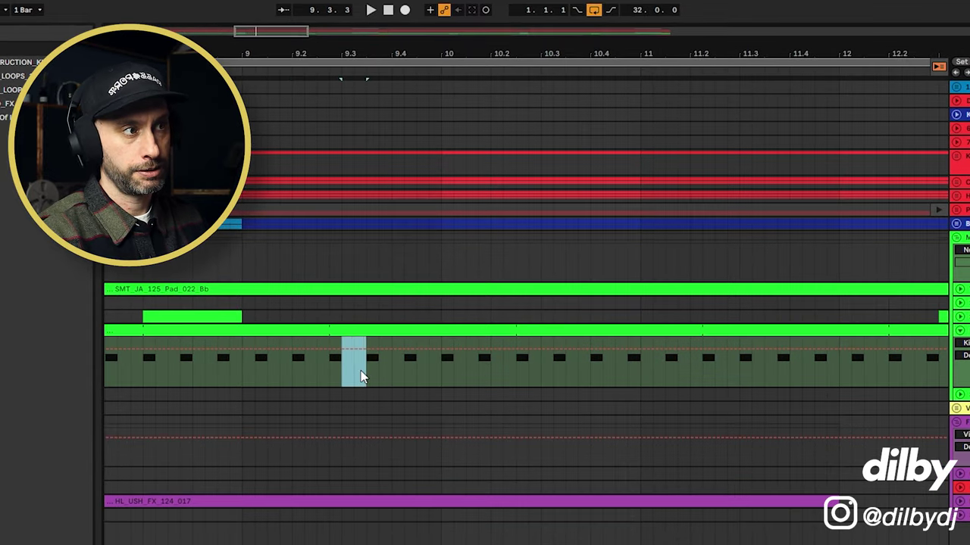
left_click(393, 361)
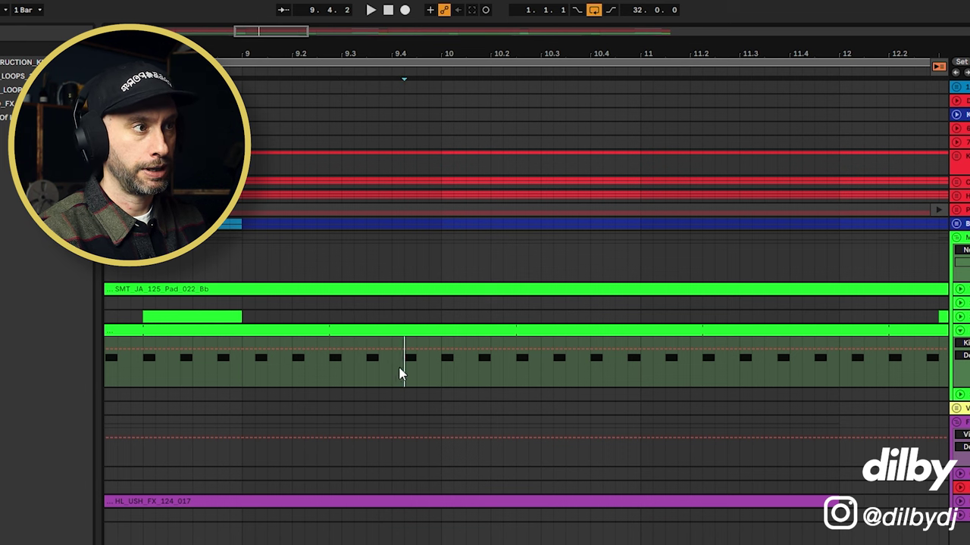
left_click_drag(400, 374, 400, 375)
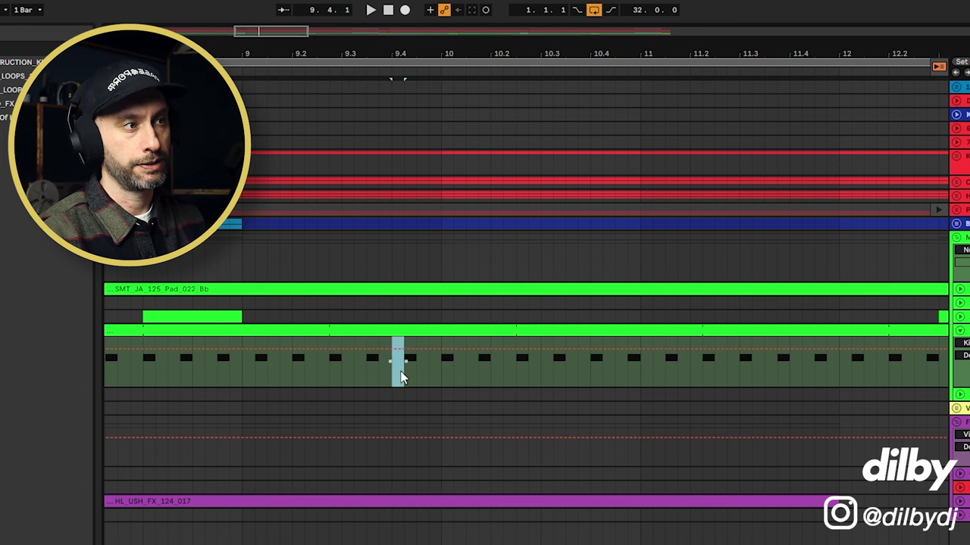
left_click(404, 370)
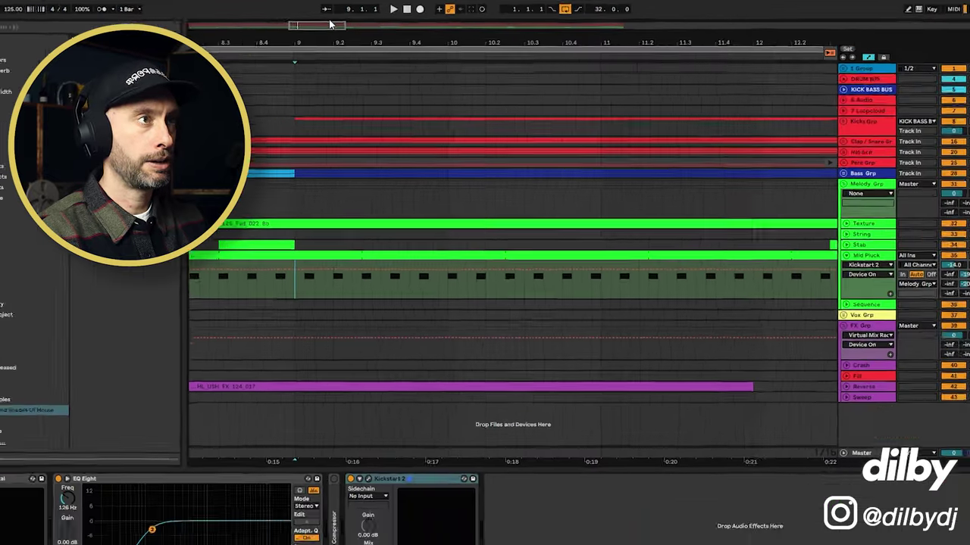
- Play the arrangement from bar 5 with Kickstart 2 active on the Mid Pluck track
left_click_drag(291, 31, 292, 6)
left_click(312, 261)
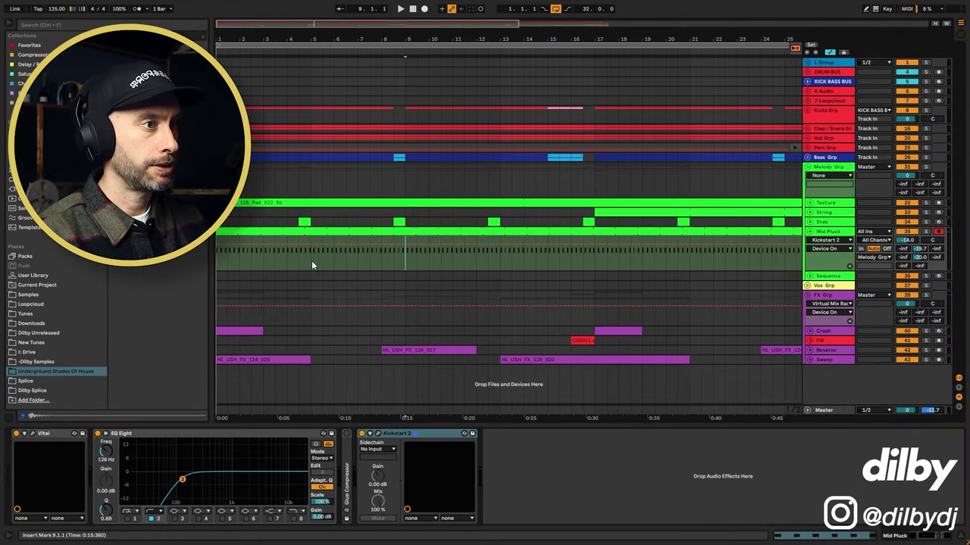
key("space")
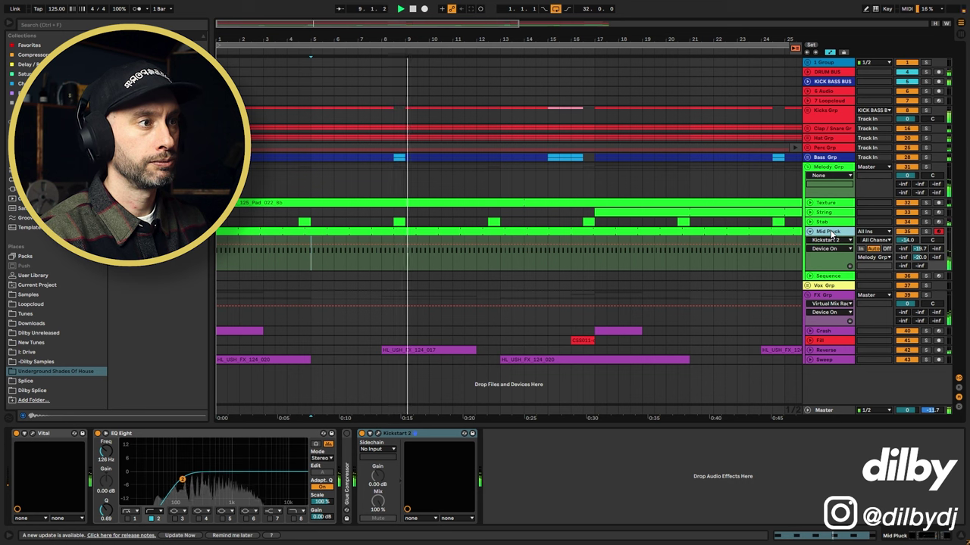
- Assign Macro 1 to Filter 1's cutoff in the Mid Pluck track's Vital synth, try the macro, and close the plugin window
left_click(33, 433)
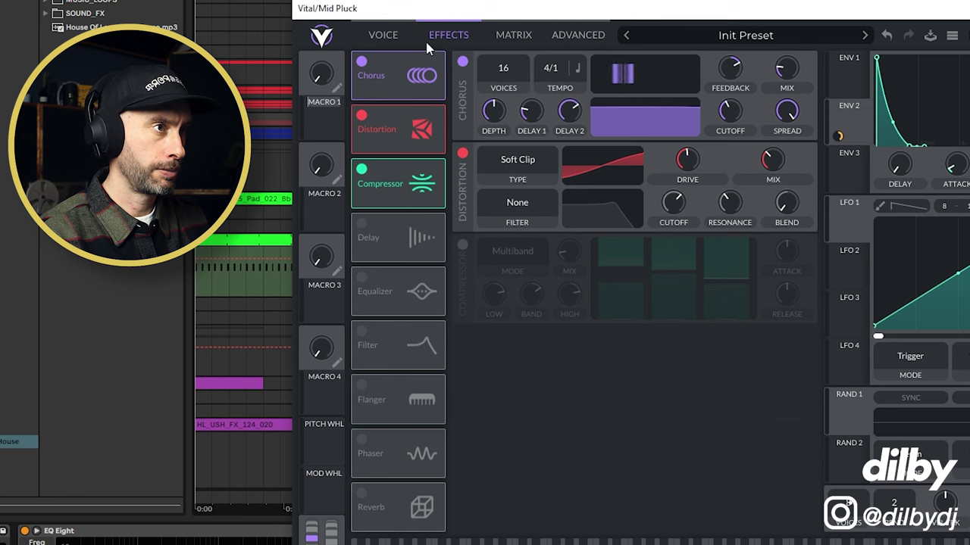
left_click(383, 34)
left_click_drag(350, 99, 461, 467)
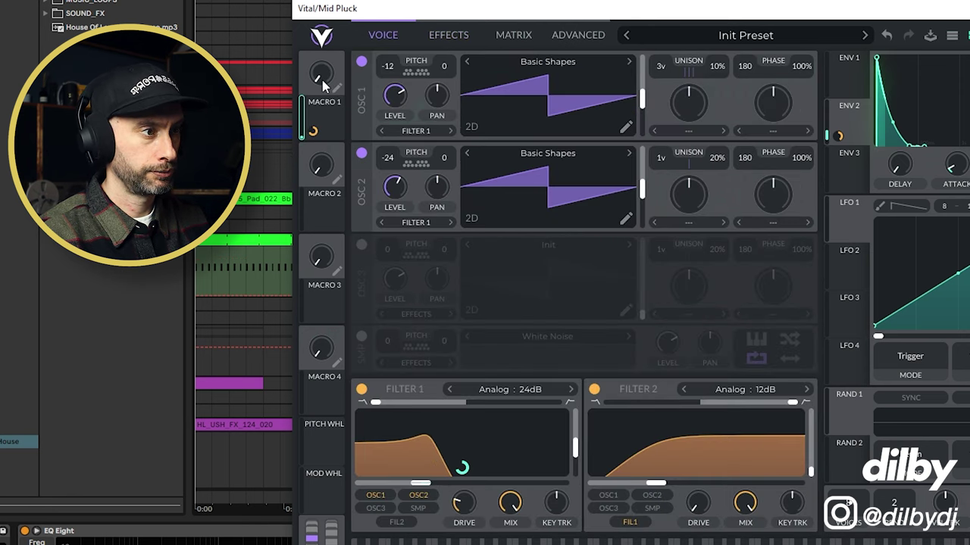
mouse_move(324, 86)
left_mouse_down()
mouse_move(336, 21)
mouse_move(325, 97)
left_mouse_up()
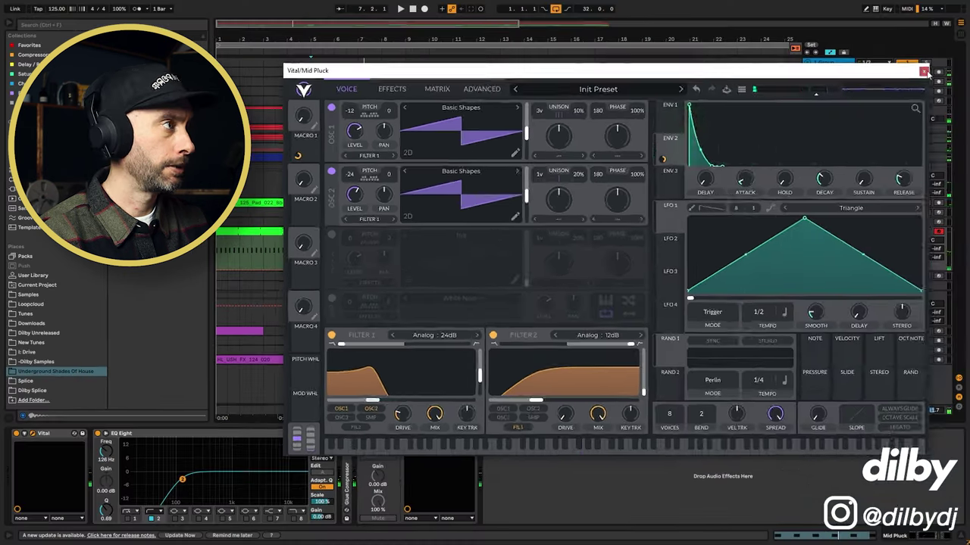
left_click(924, 71)
- Draw a rising Macro 1 automation ramp from bar 5 to bar 9 on the Mid Pluck track and play it back
left_click(337, 257)
left_click_drag(280, 263, 277, 263)
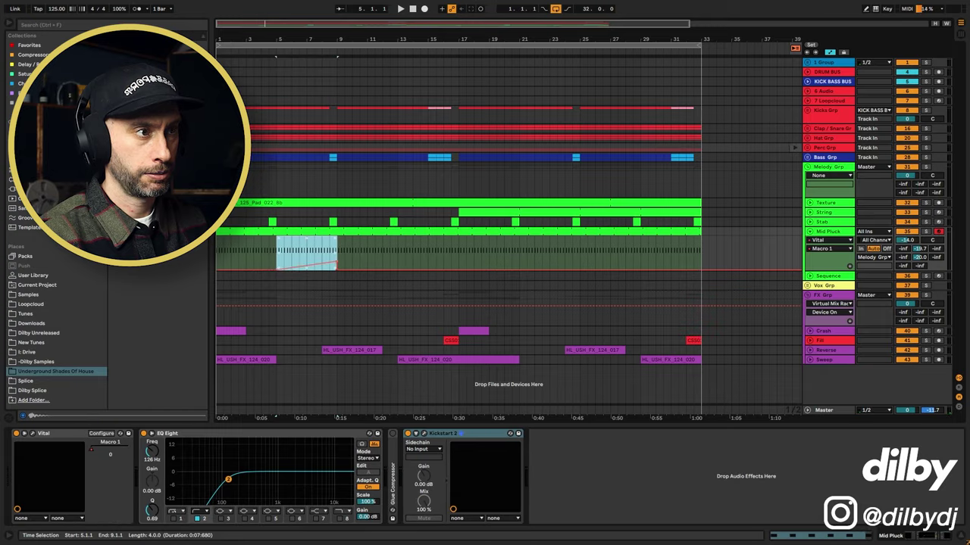
key("space")
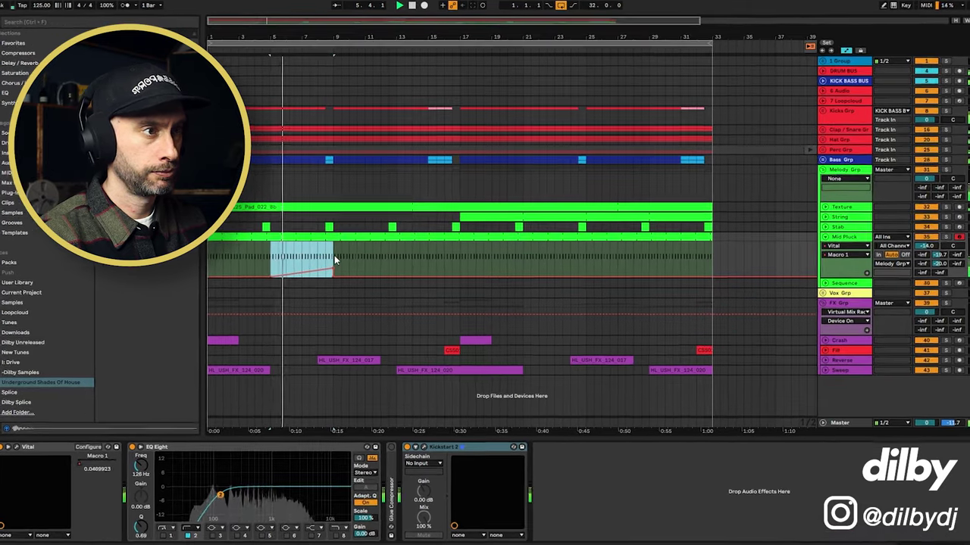
- Duplicate the Mid Pluck track's Macro 1 automation from bars 1 to 9 onto bars 9 to 17
left_click_drag(337, 249, 192, 259)
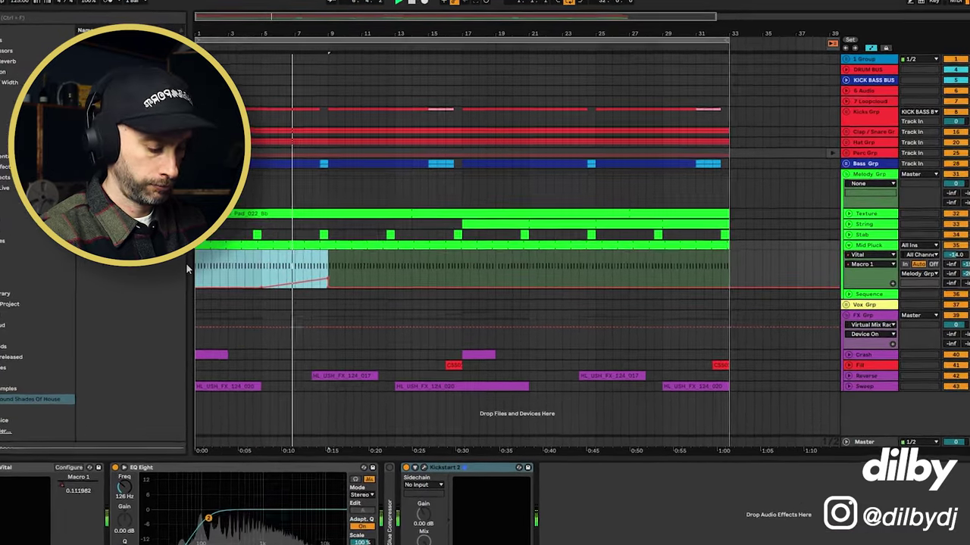
key("ctrl+d")
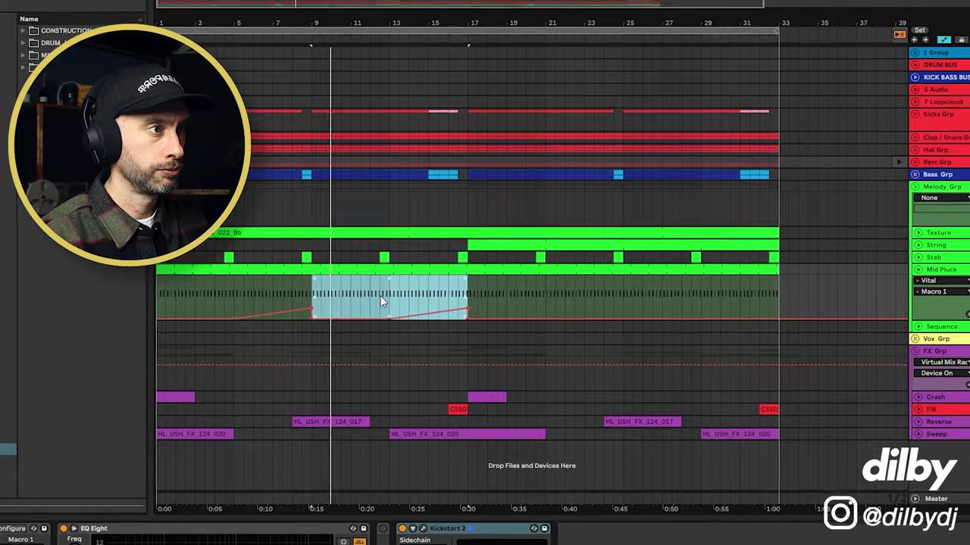
left_click(397, 287)
left_click(390, 298)
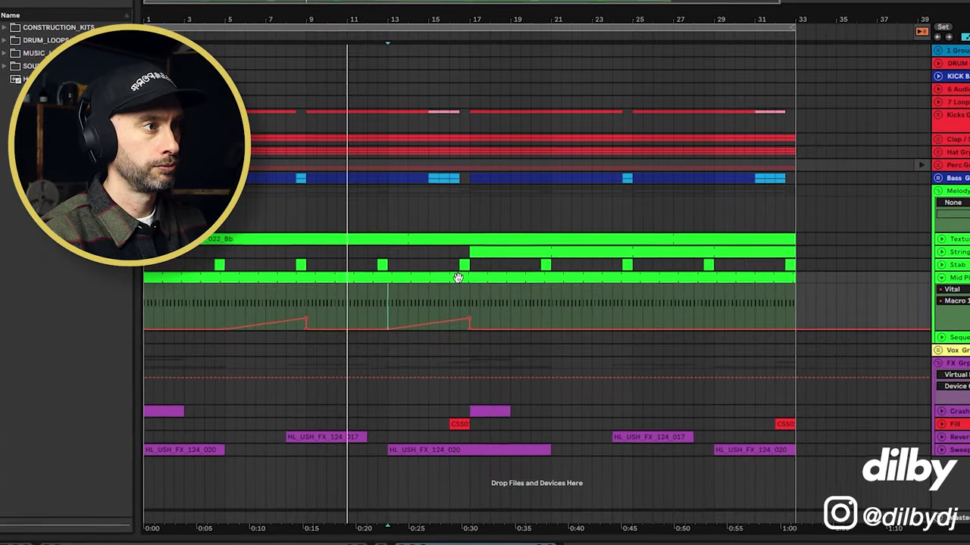
left_click(457, 270)
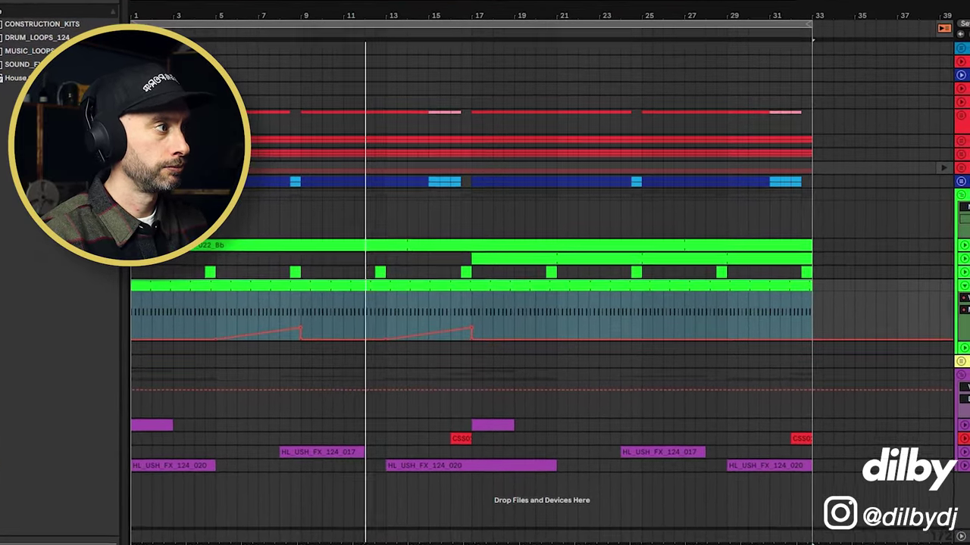
key("Delete")
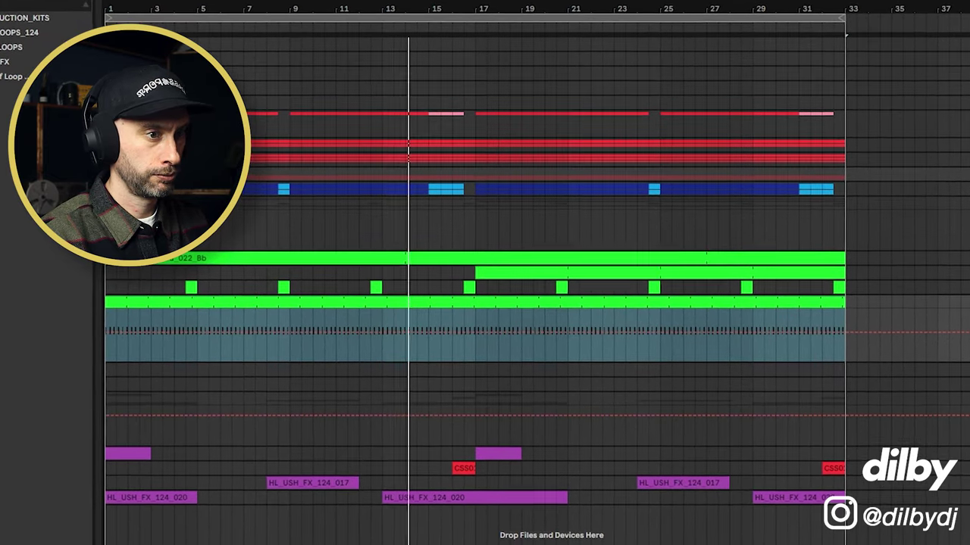
key("ctrl+z")
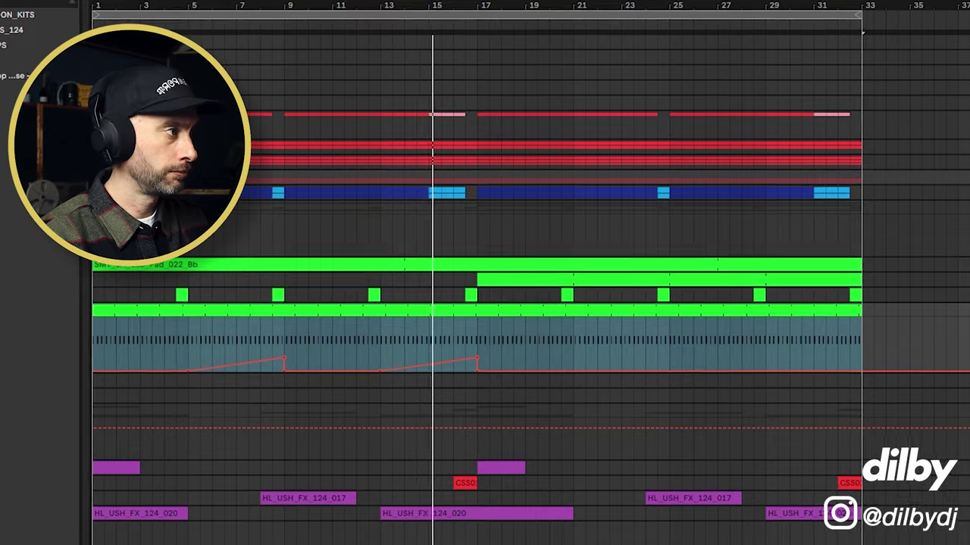
key("ctrl+shift+z")
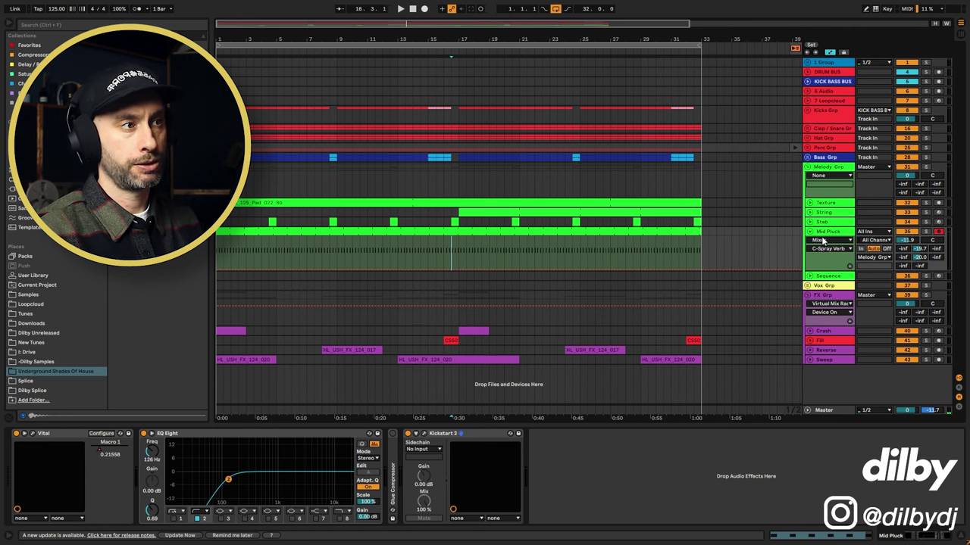
- Collapse the Mid Pluck track and solo it together with the Sequence track
left_click(684, 234)
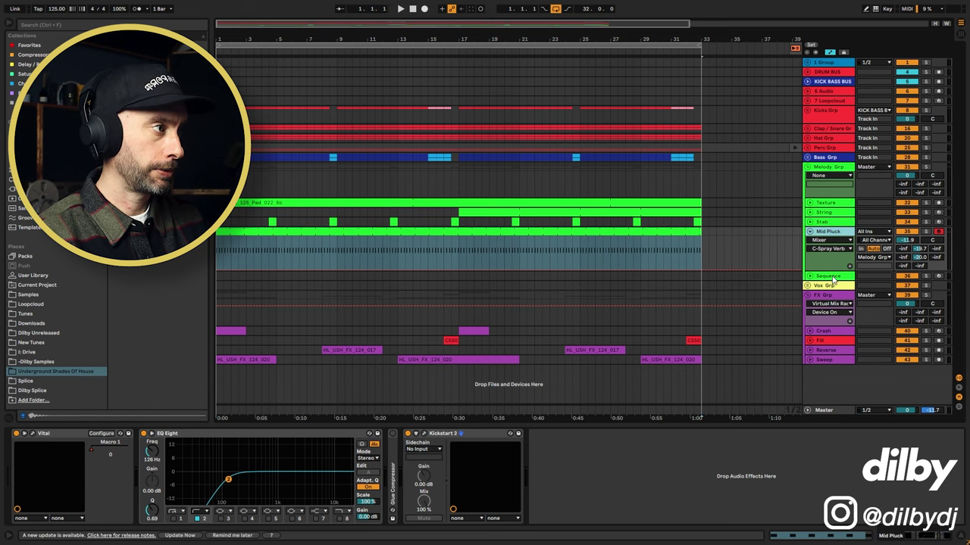
left_click(833, 277)
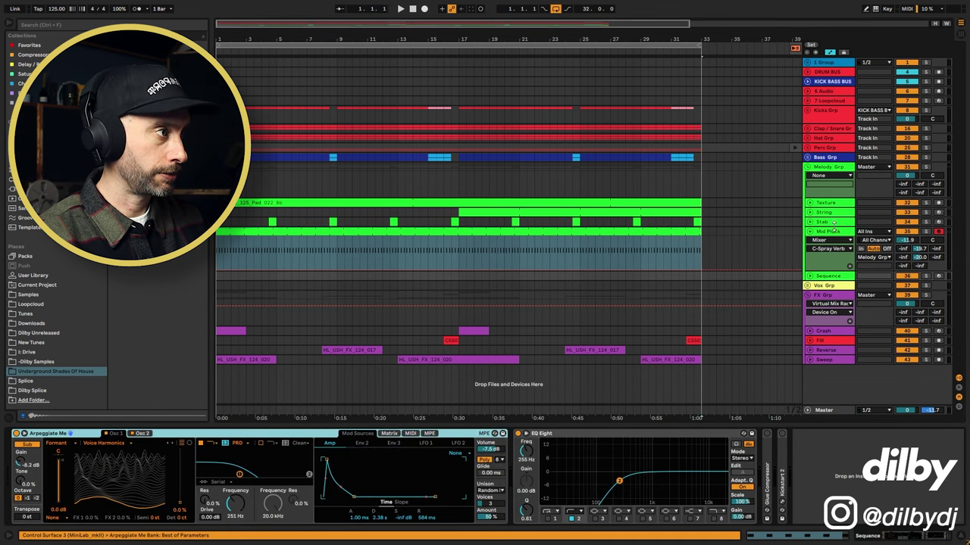
left_click(810, 231)
left_click(824, 243)
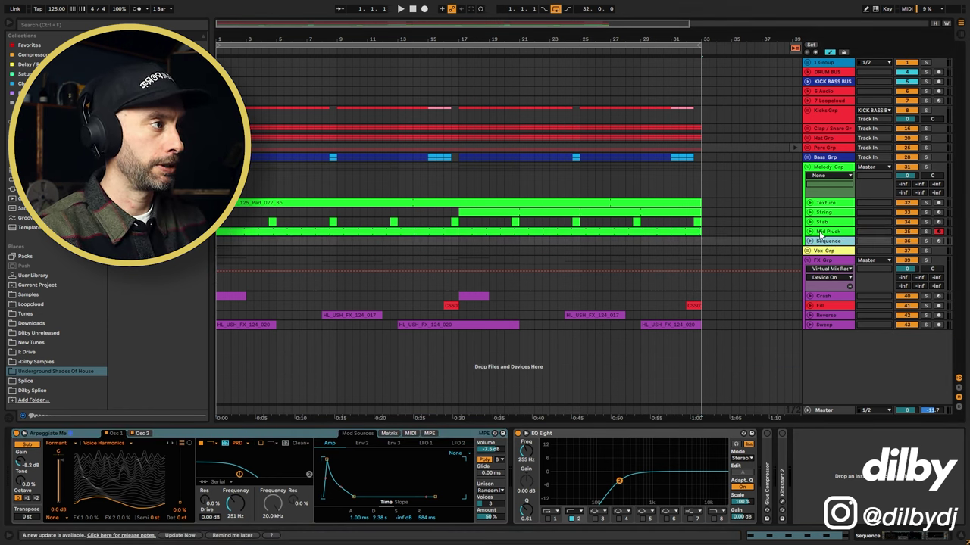
left_click(821, 232)
left_click(925, 231)
left_click(926, 241)
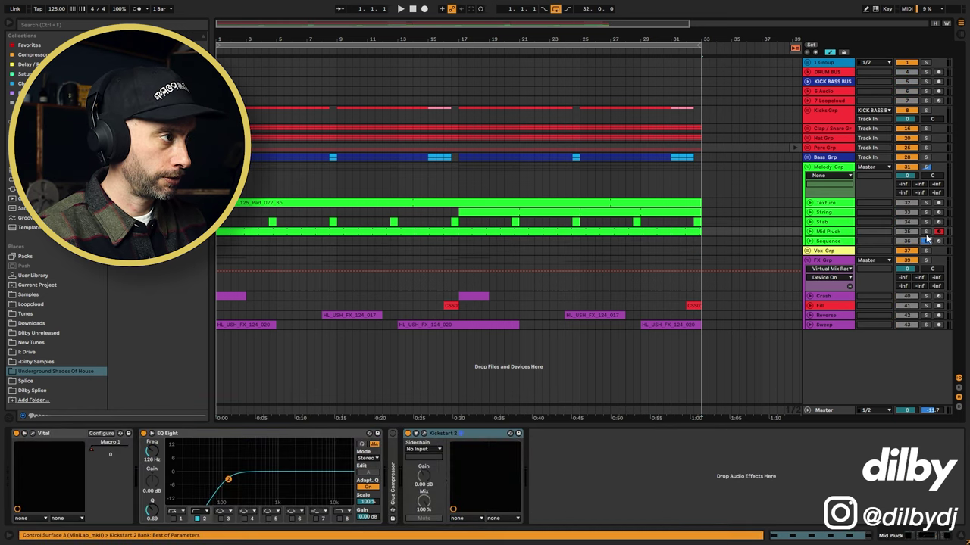
left_click(925, 231, "ctrl")
- Open the Sequence clip from the session grid, enlarge the note editor, and examine its D4, D3 and G3 notes
key("Tab")
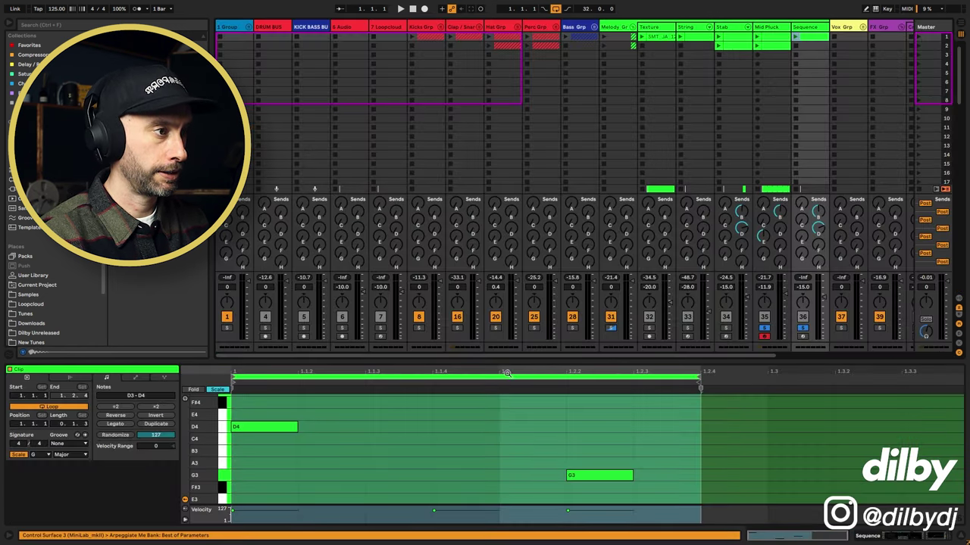
left_click_drag(511, 363, 511, 191)
left_click(606, 305)
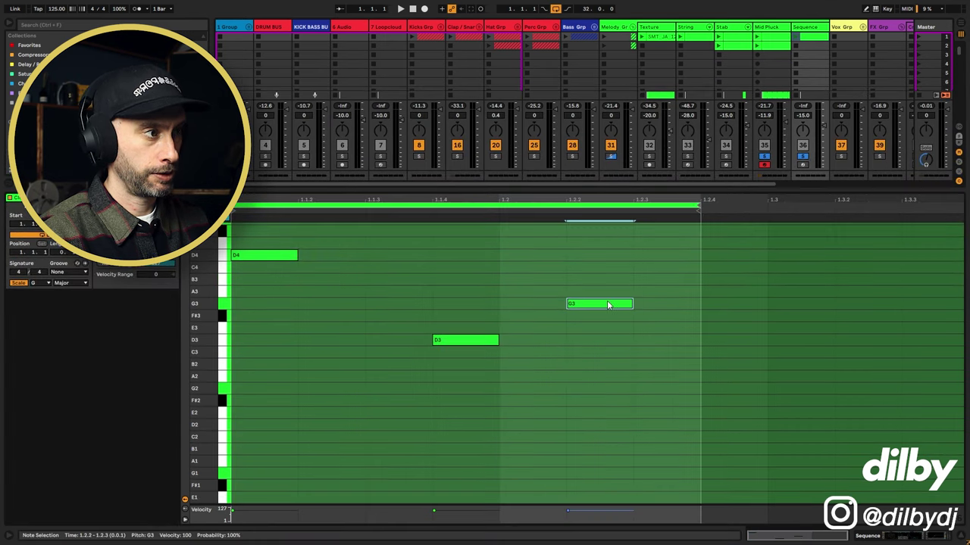
left_click(276, 256)
left_click(455, 339)
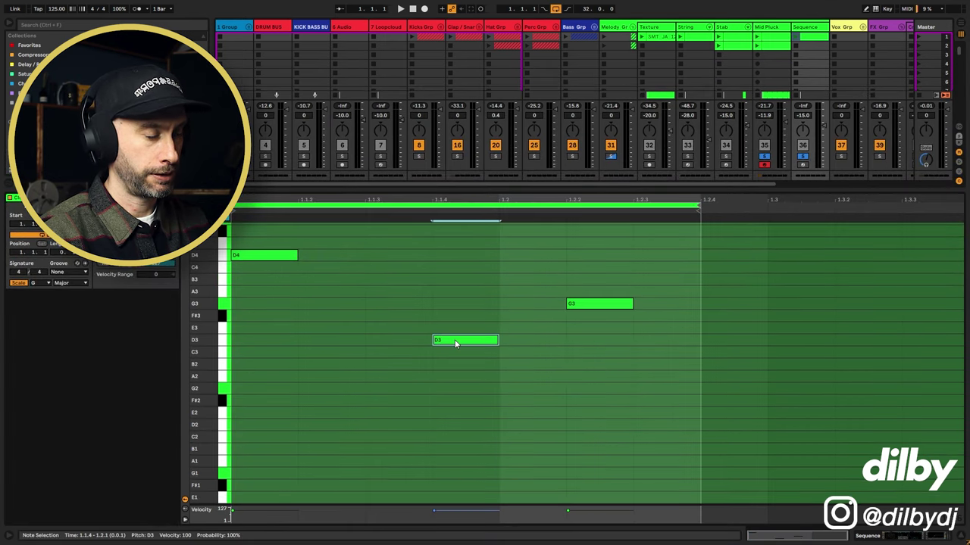
left_click(596, 303, "shift")
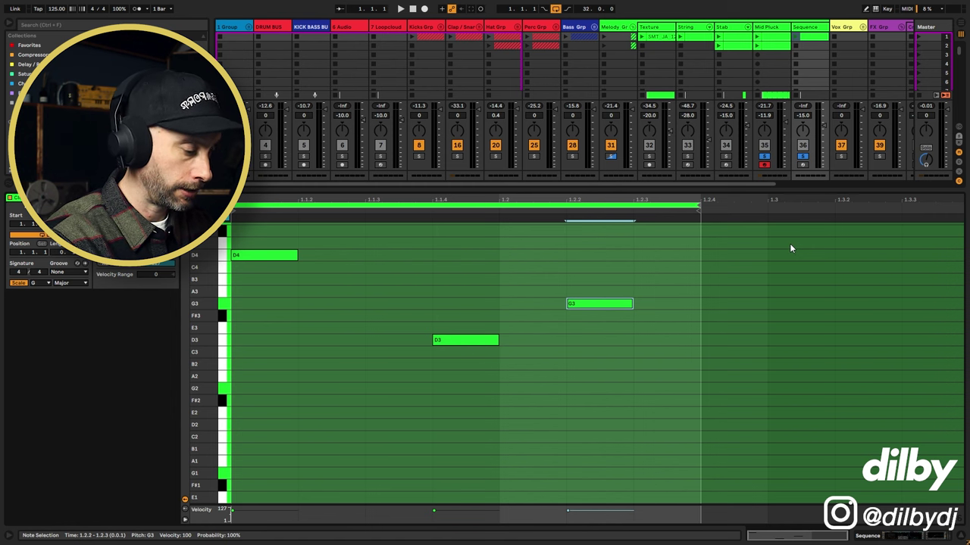
- Arm the Sequence track and play the soloed Mid Pluck and Sequence tracks together
left_click(803, 165)
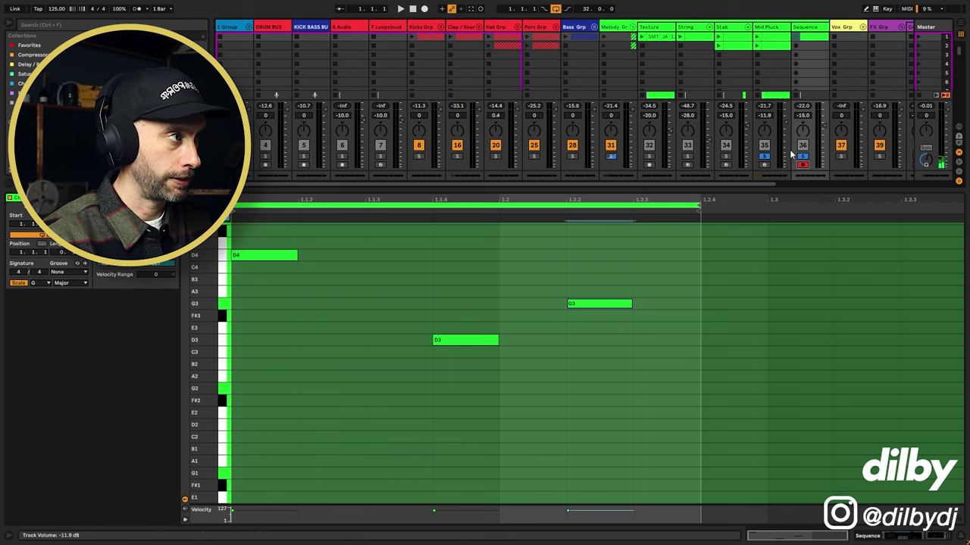
key("space")
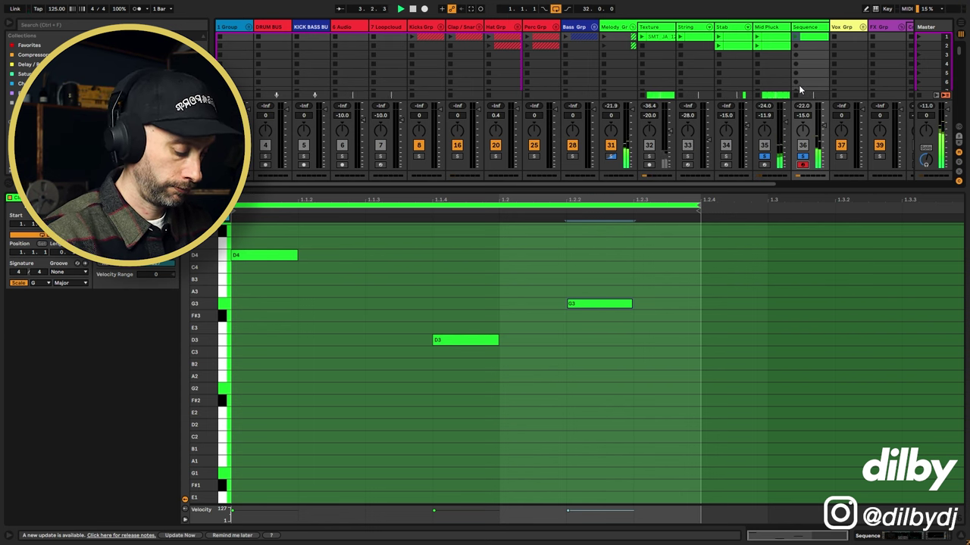
key("space")
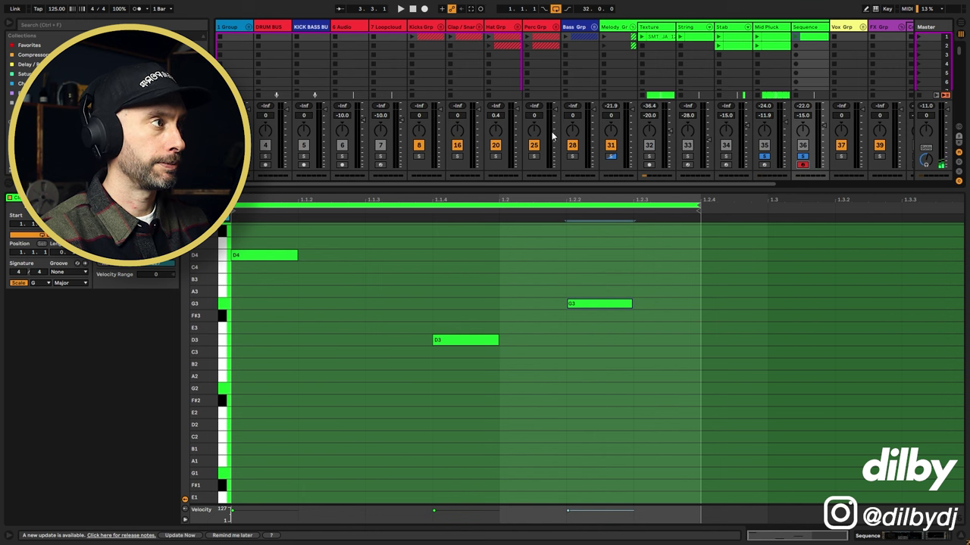
- Launch the Sequence clip from the session grid to hear its loop
left_click(804, 73)
left_click(812, 41)
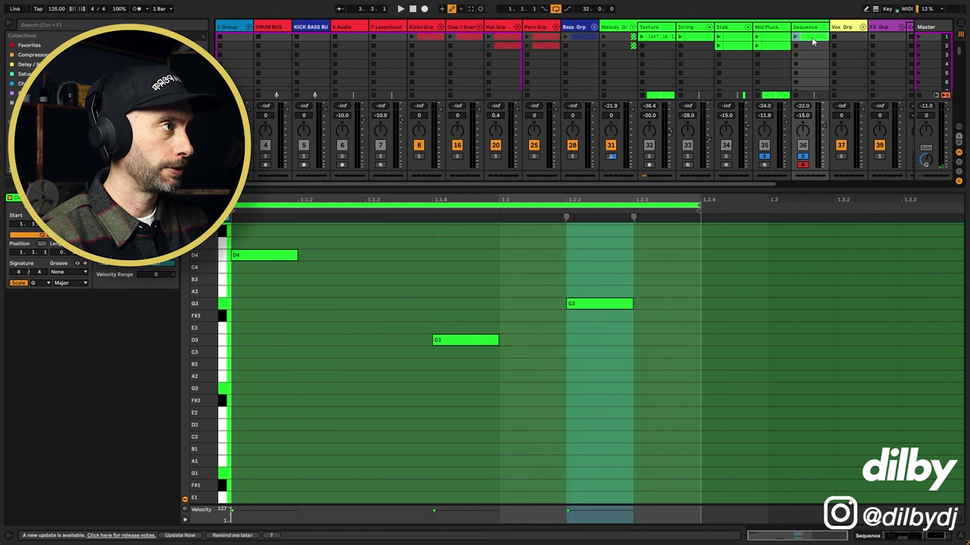
left_click(796, 37)
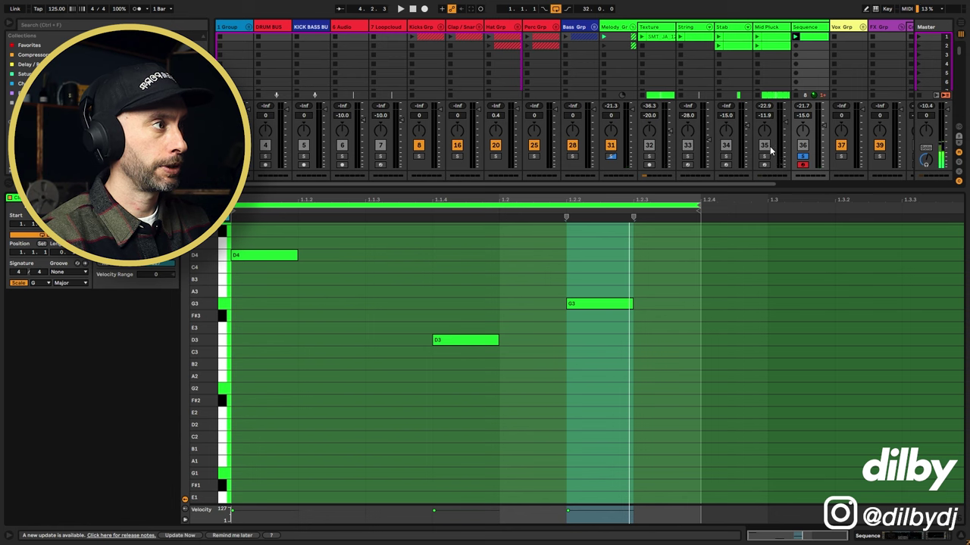
- Play the full arrangement and lower Filter 1's frequency to 202 Hz in the Sequence track's Arpeggiate Me synth
key("Tab")
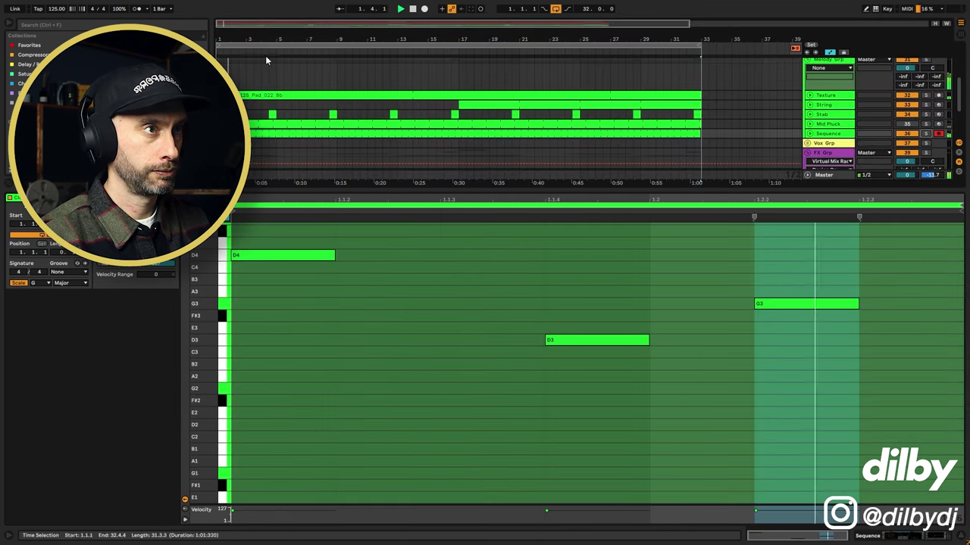
left_click_drag(235, 39, 235, 17)
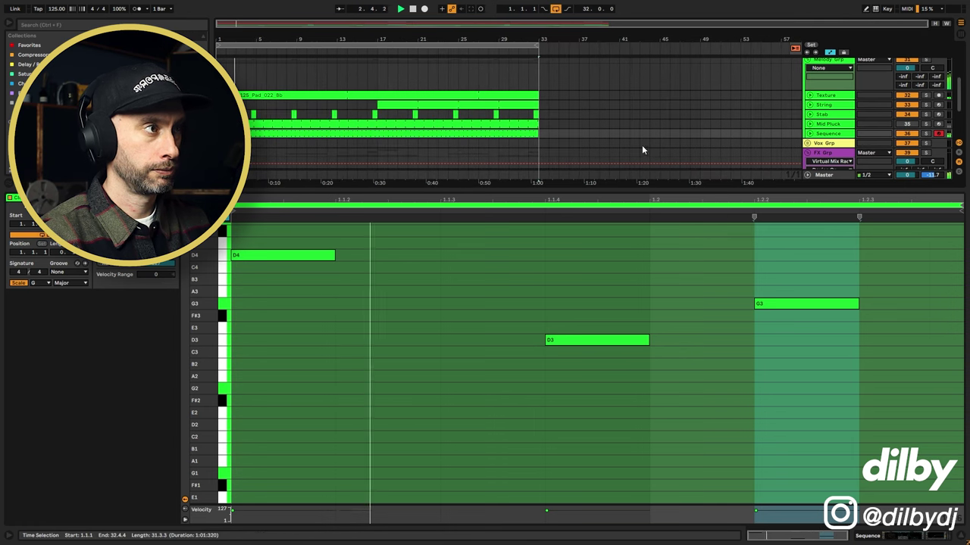
left_click(834, 135)
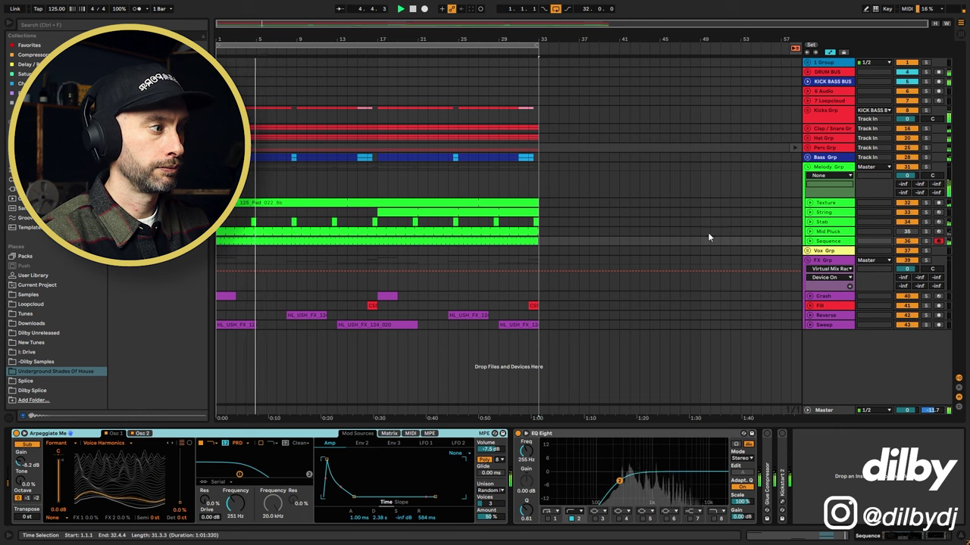
left_click_drag(227, 503, 231, 507)
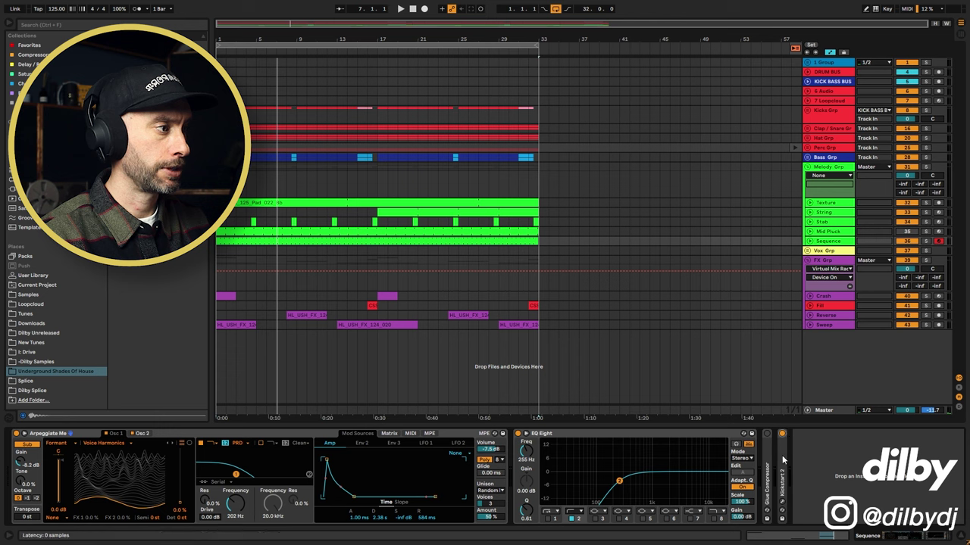
- Choose the second sidechain curve in the Sequence track's Kickstart 2, play it back, and close the plugin window
left_click(782, 503)
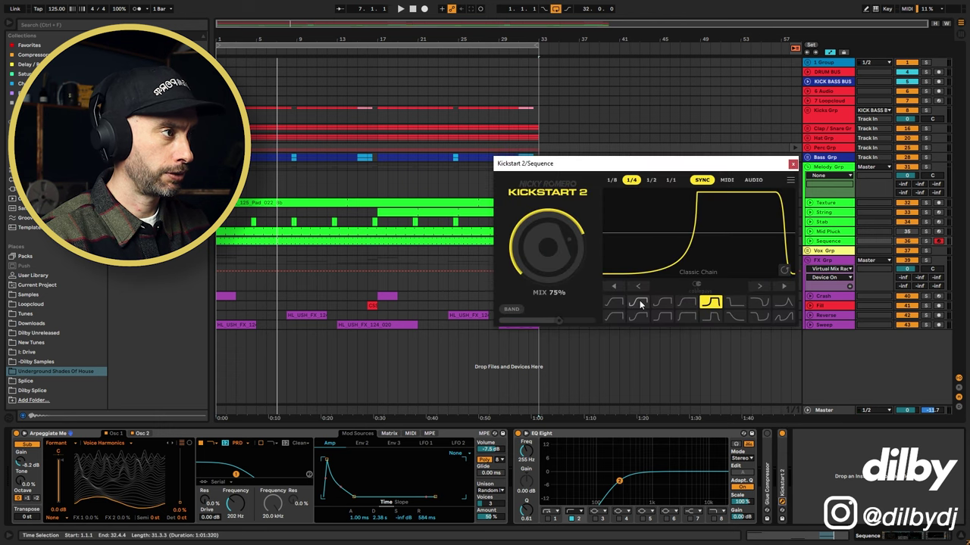
left_click(638, 303)
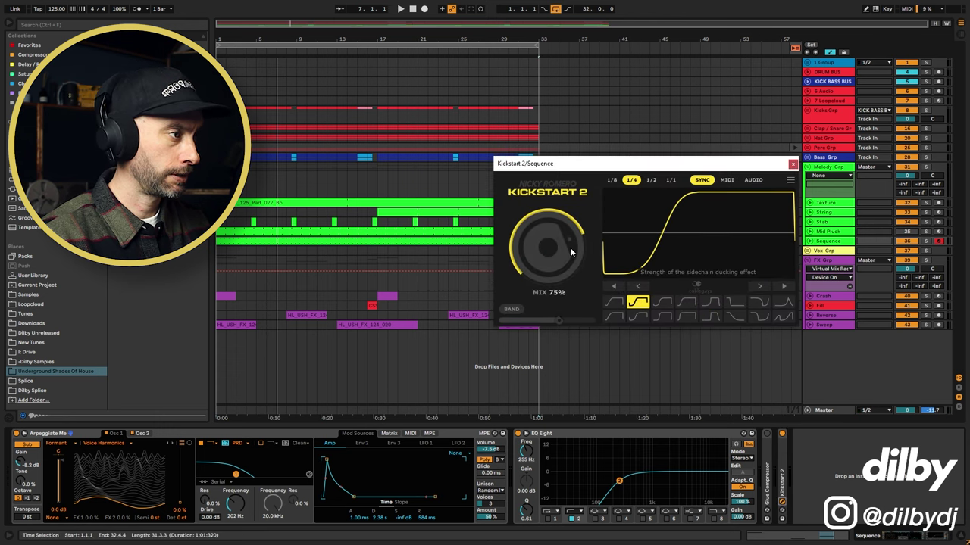
key("space")
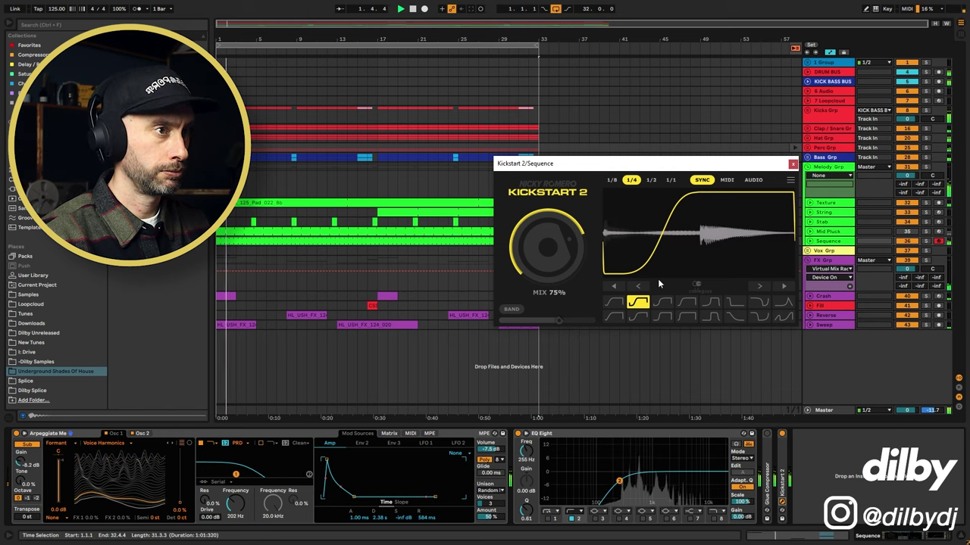
left_click(792, 164)
- Adjust the Arpeggiate Me filter envelope: Env 2 decay 150 ms, Filter 1 Freq modulation 41, and a slightly higher Filter 1 frequency
left_click(361, 442)
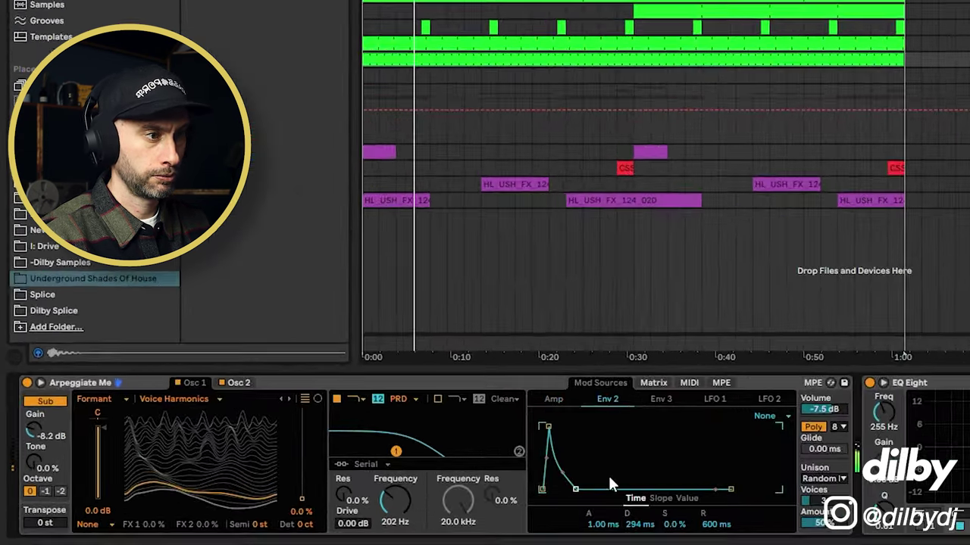
left_click_drag(577, 490, 571, 490)
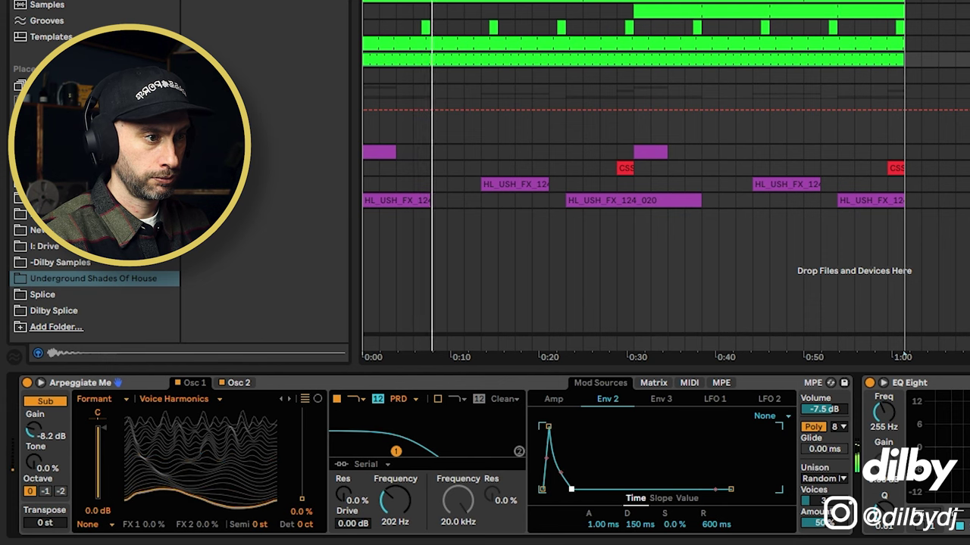
left_click(656, 386)
left_click_drag(656, 465, 656, 439)
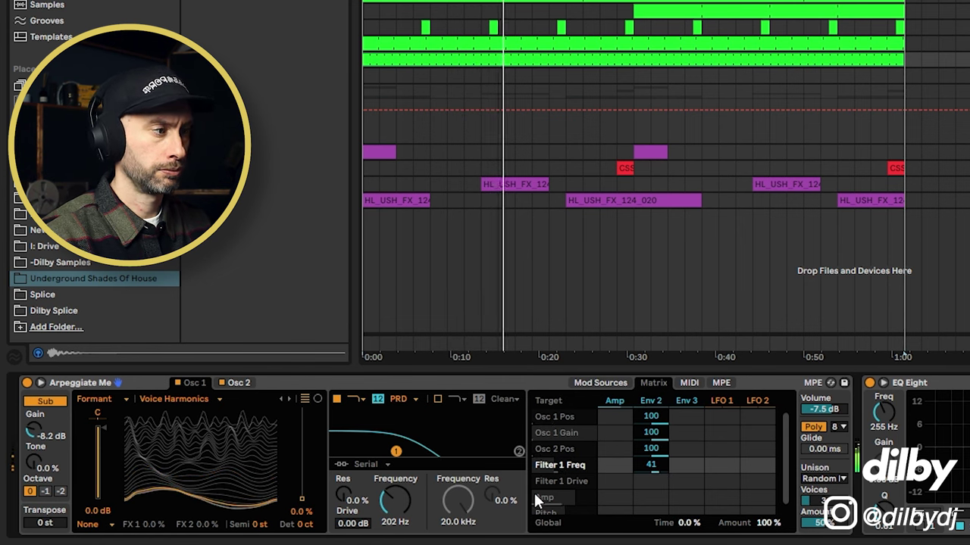
left_click_drag(403, 498, 403, 493)
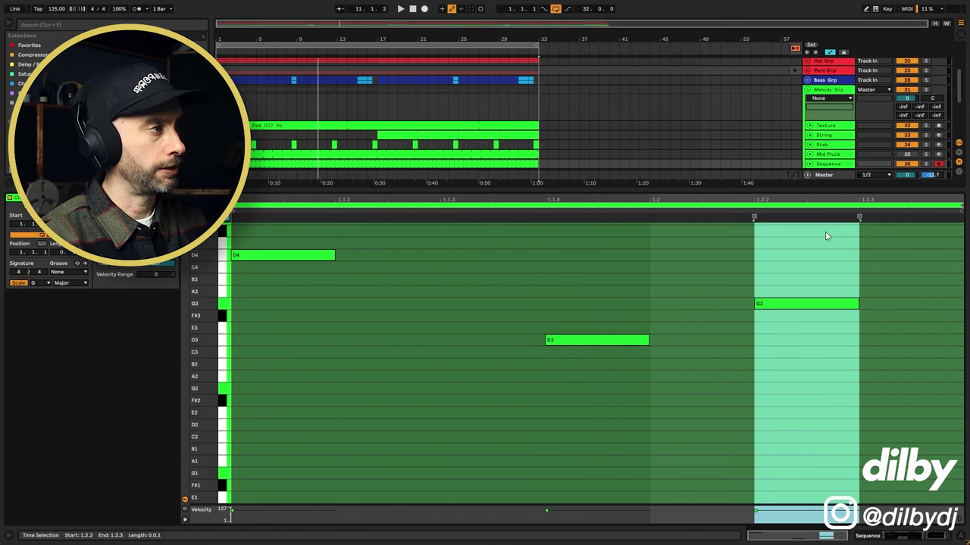
- Lengthen the Sequence clip's loop to end at 1.3, play it back, and extend the loop end to 1.3.2
left_click_drag(958, 206, 895, 206)
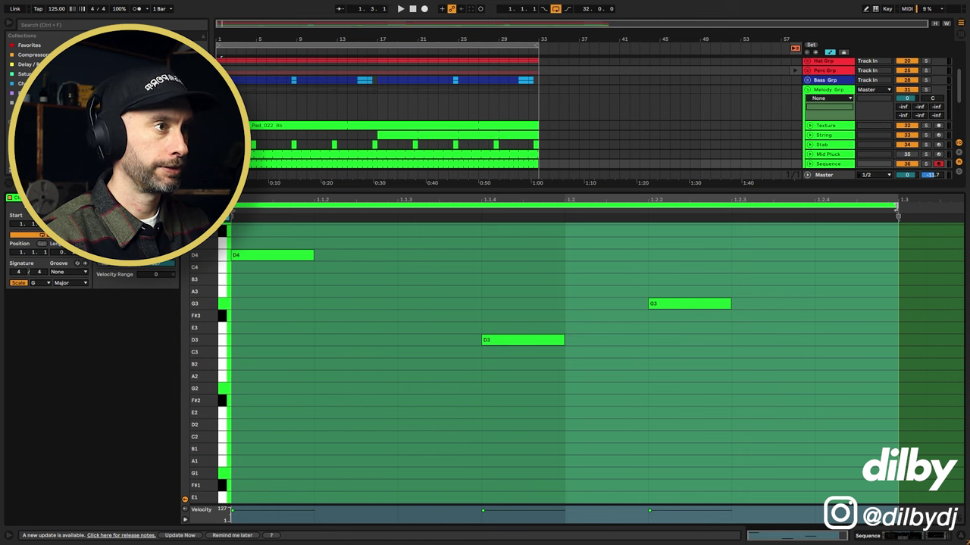
key("space")
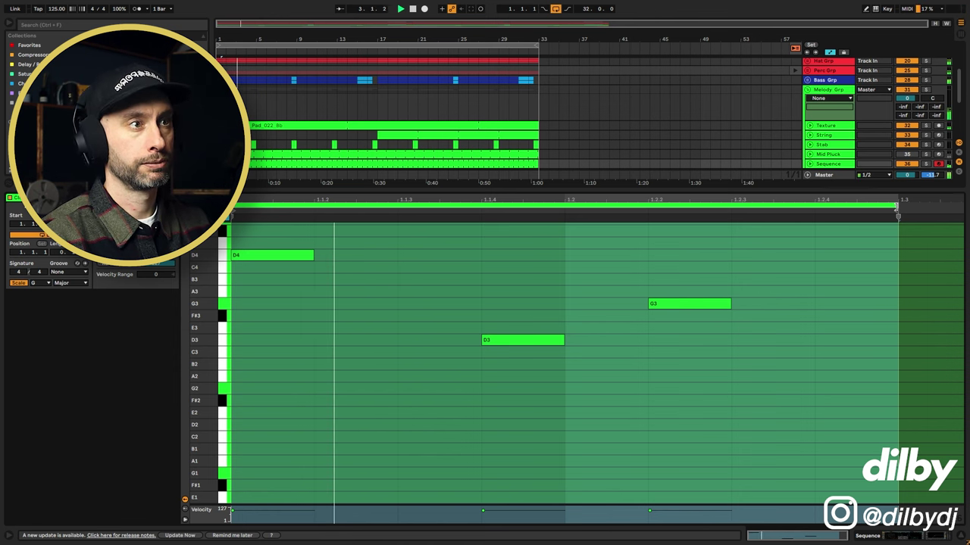
key("space")
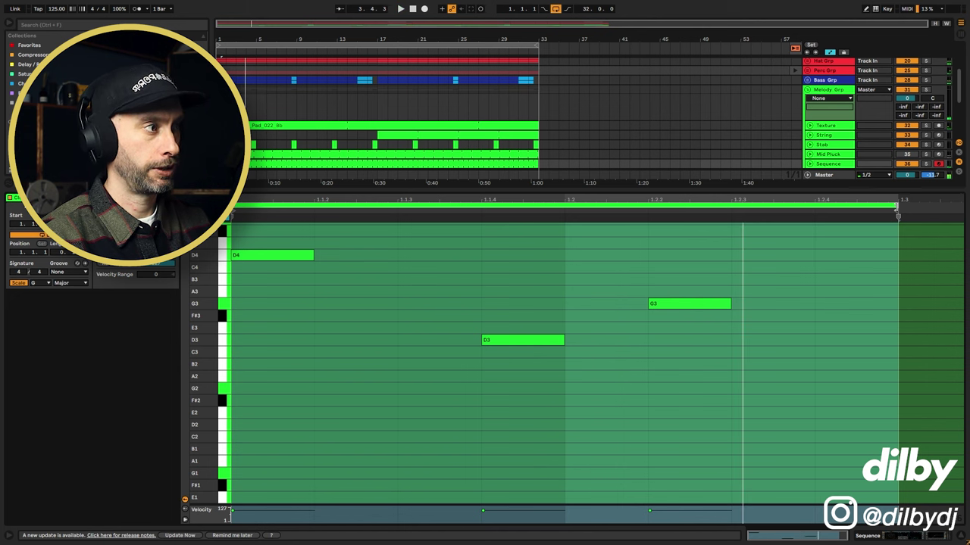
left_click_drag(897, 207, 862, 187)
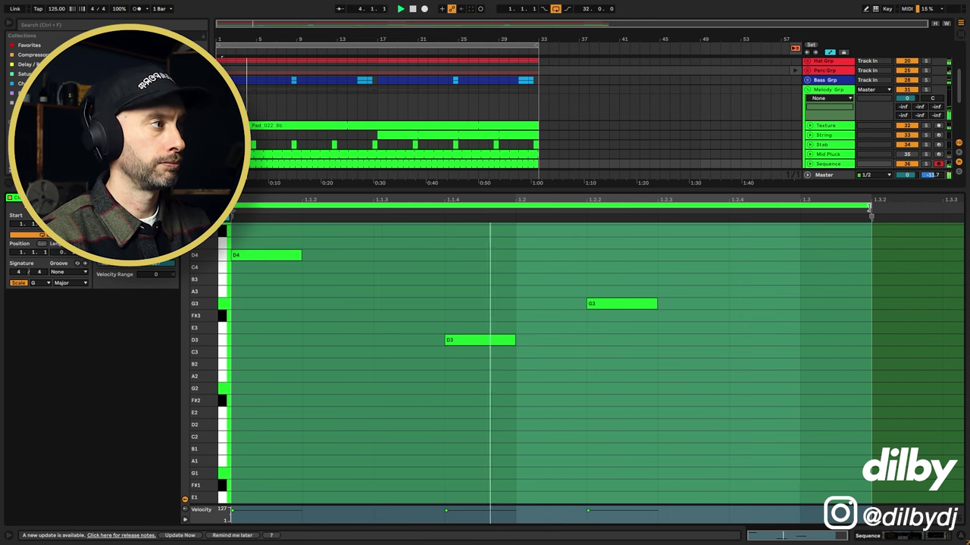
- Try loop ends of 1.3.3, 1.3.4 and 1.2.4 on the Sequence clip, playing the track for each
left_click_drag(869, 206, 942, 206)
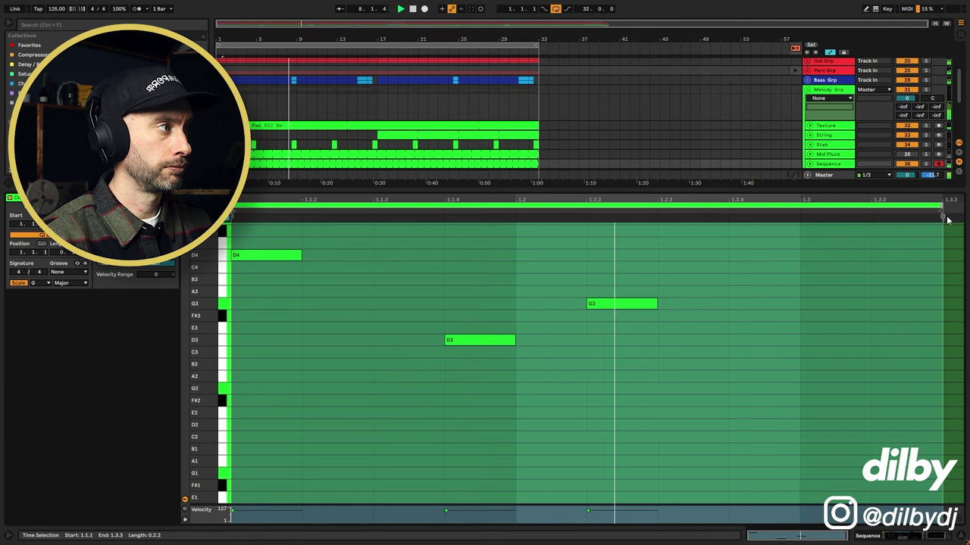
left_click_drag(941, 206, 899, 205)
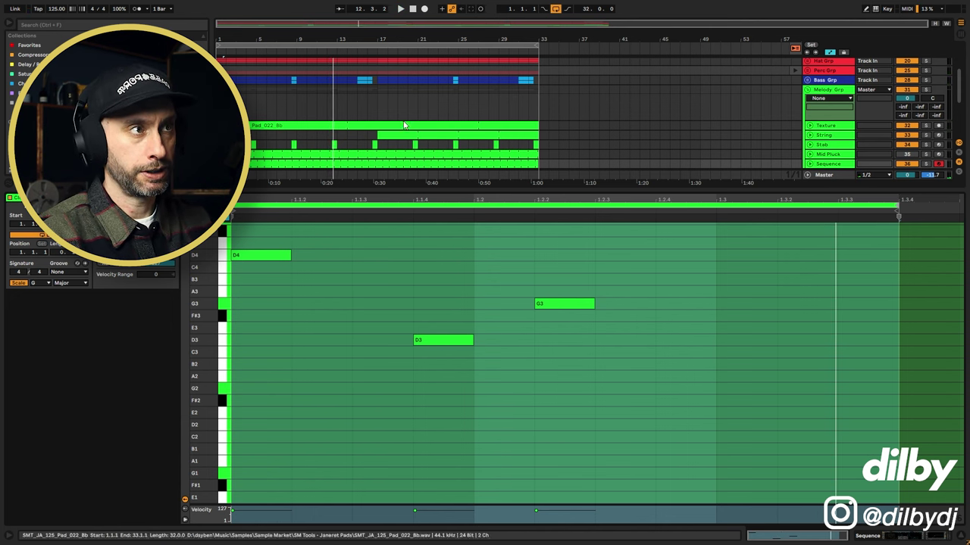
left_click_drag(325, 38, 488, 99)
left_click_drag(896, 205, 647, 200)
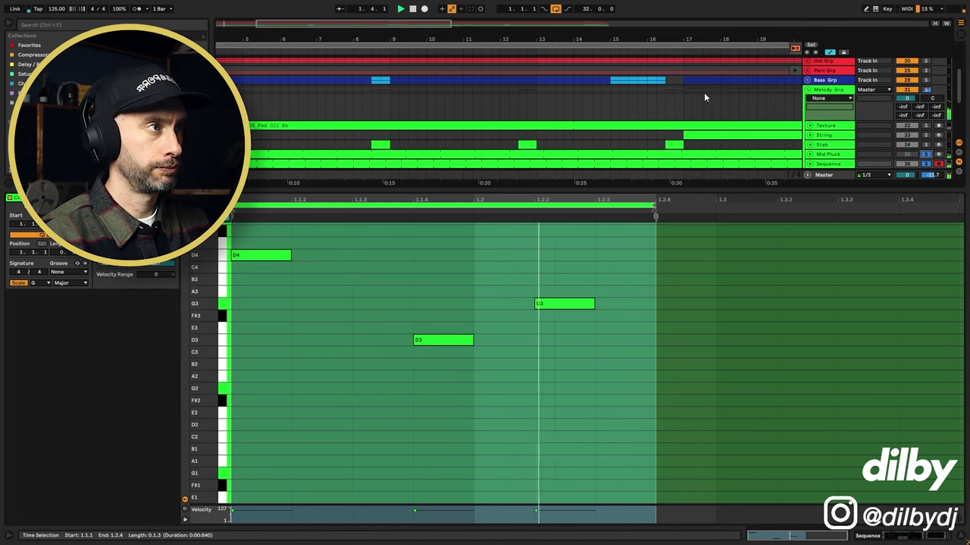
double_click(526, 36)
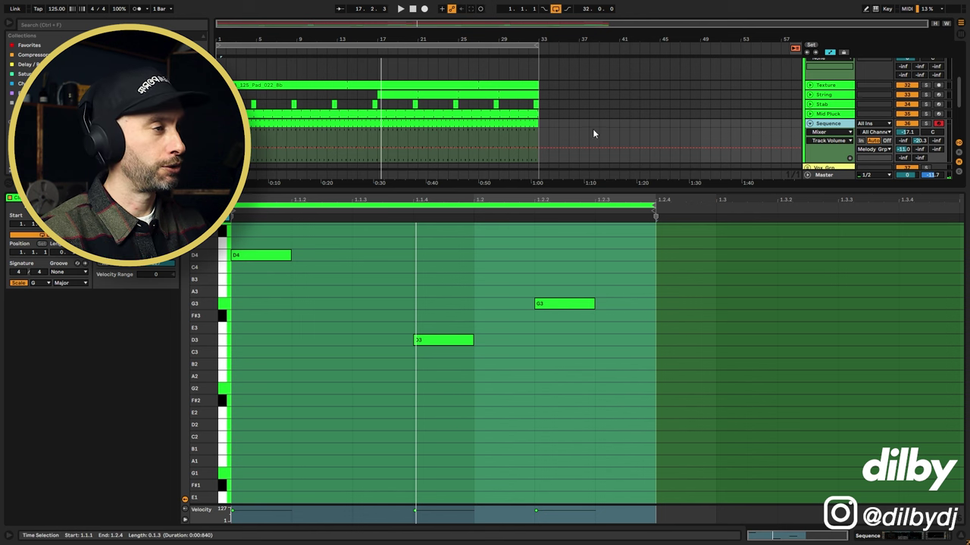
- Set the Sequence clip's loop end to 1.4.3 and play it back
left_click_drag(651, 204, 890, 201)
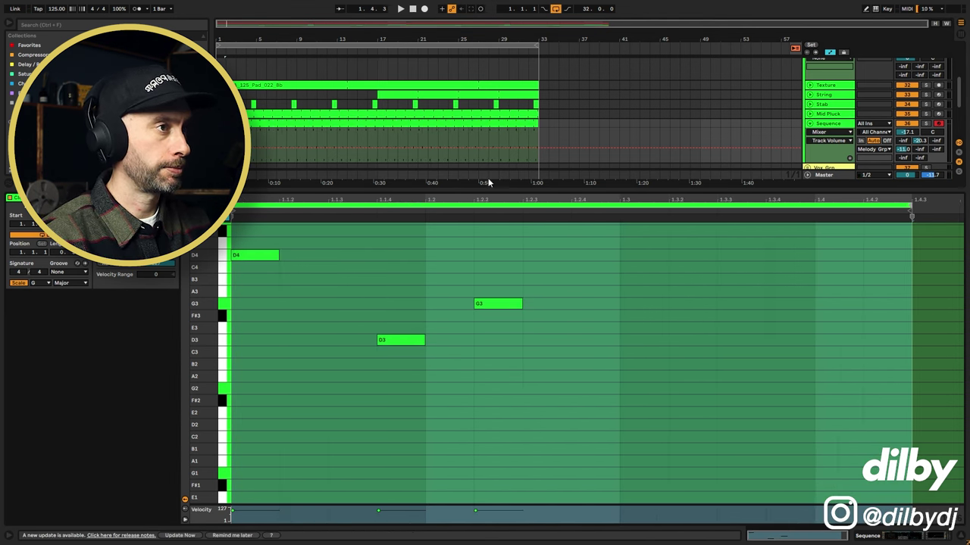
key("space")
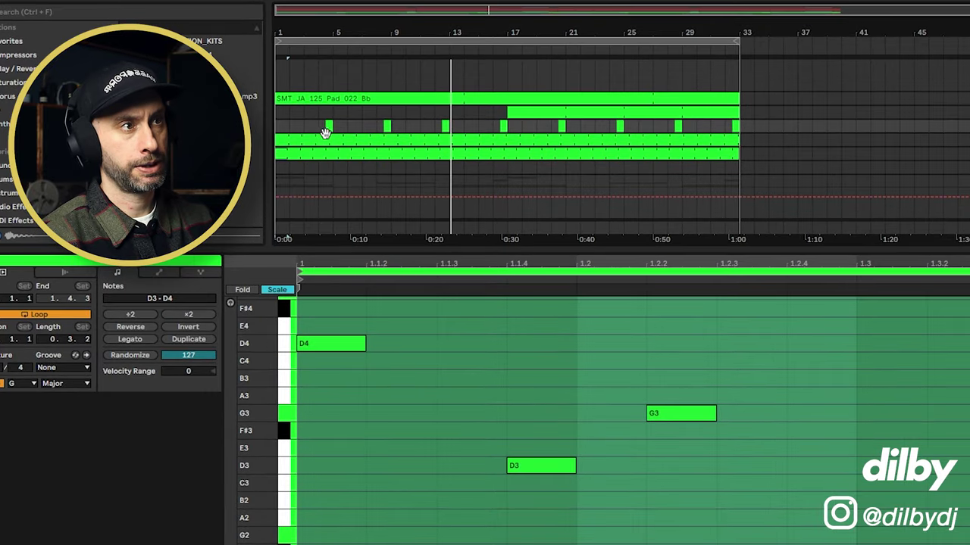
- Open the Stab track's clip and delete its G2 note at 2.4.3
left_click(325, 129)
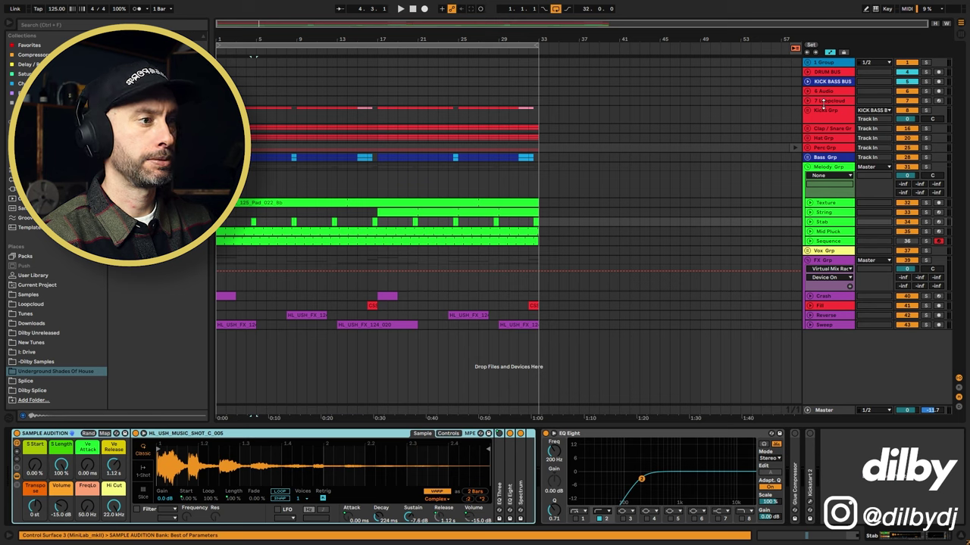
key("Tab")
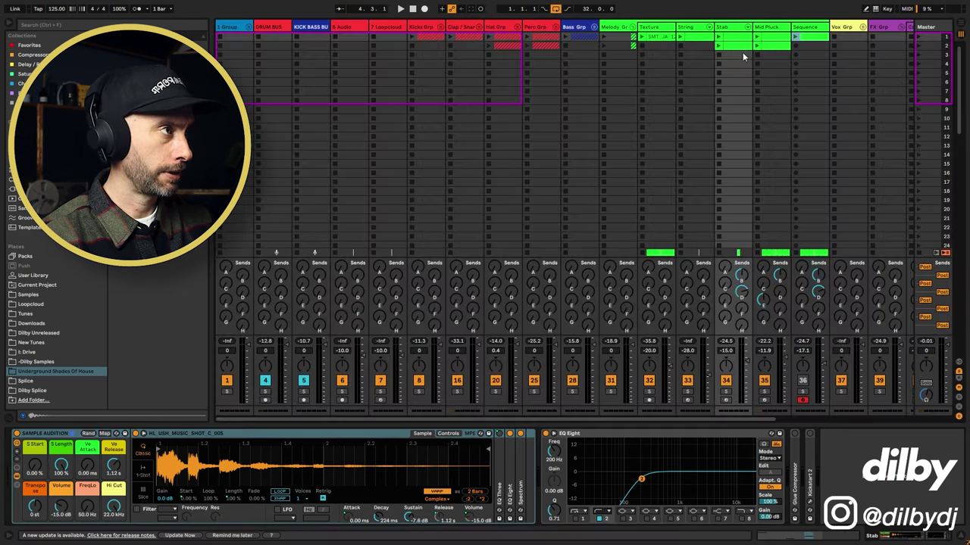
left_click(736, 46)
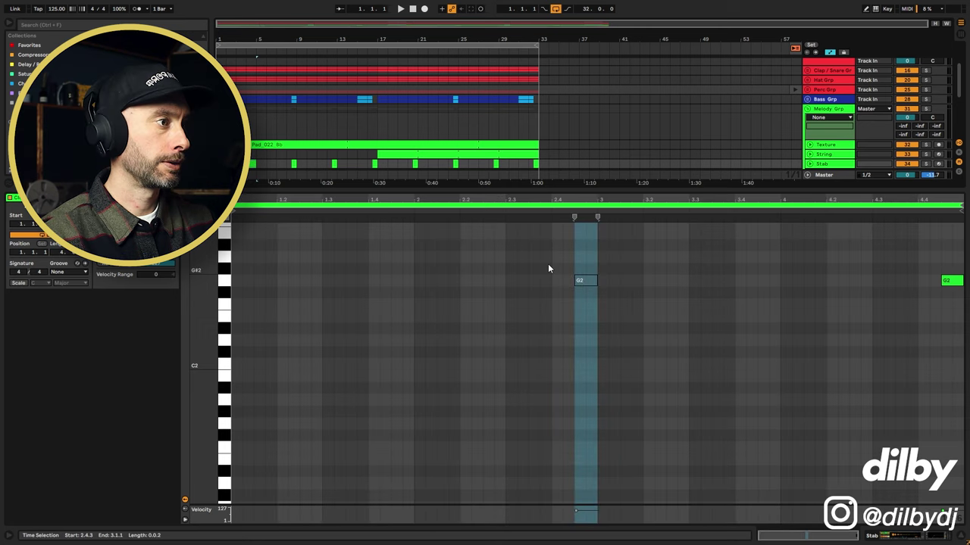
left_click_drag(548, 268, 599, 305)
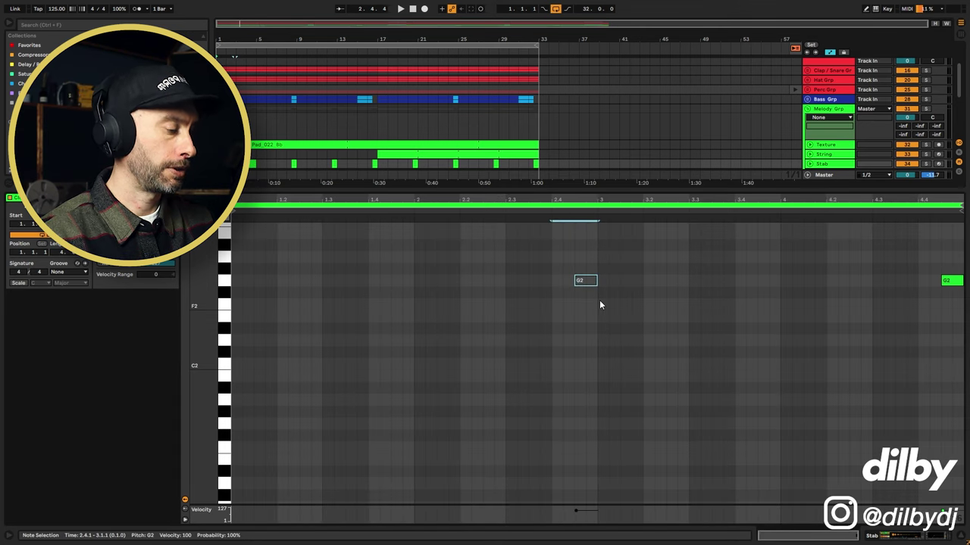
key("Delete")
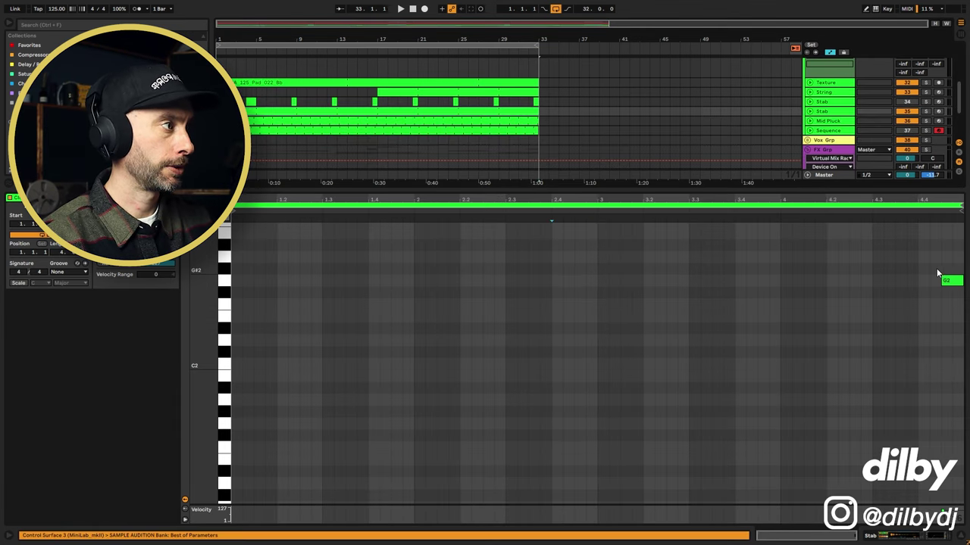
- Move the Stab clip's remaining G2 note to 3.4.3 and shorten the clip's loop to end at bar 4
left_click_drag(858, 247, 953, 313)
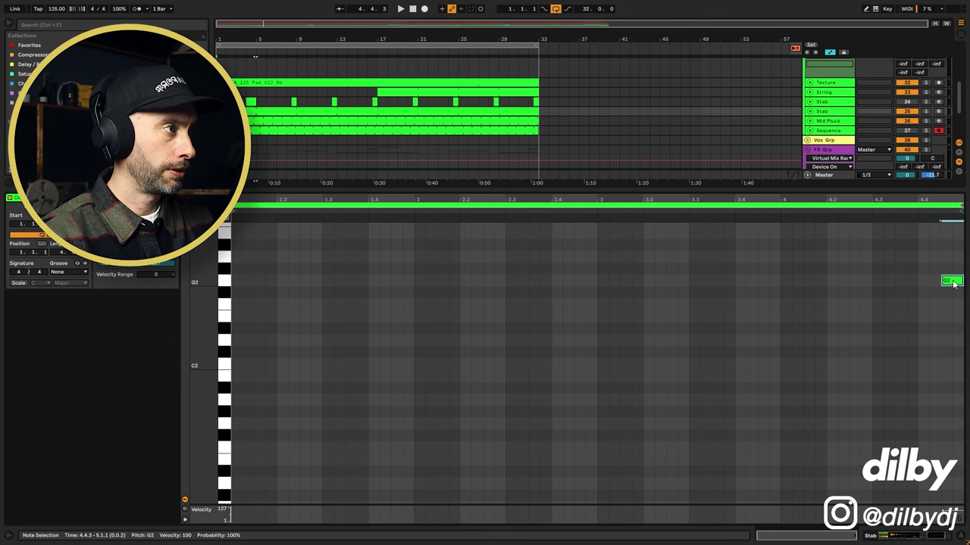
left_click_drag(953, 283, 769, 282)
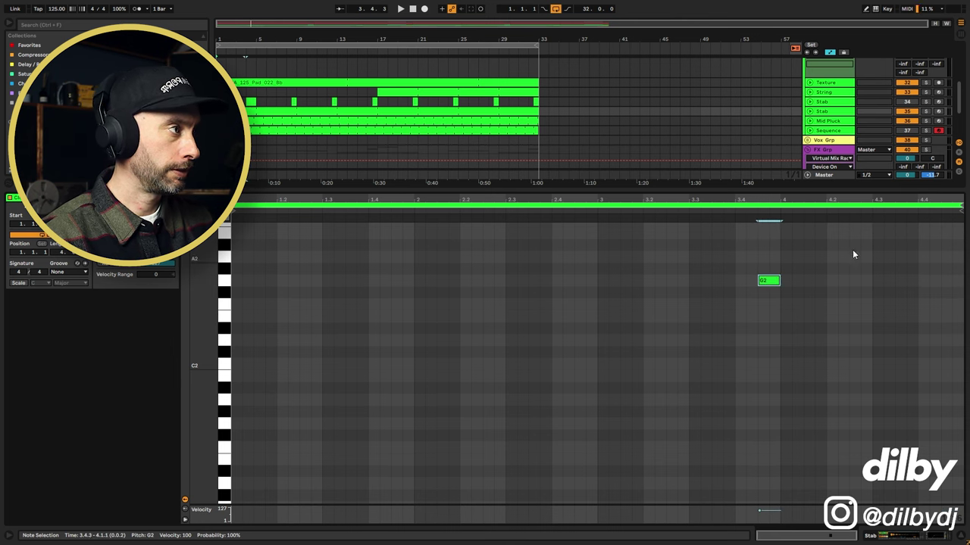
left_click_drag(956, 206, 780, 217)
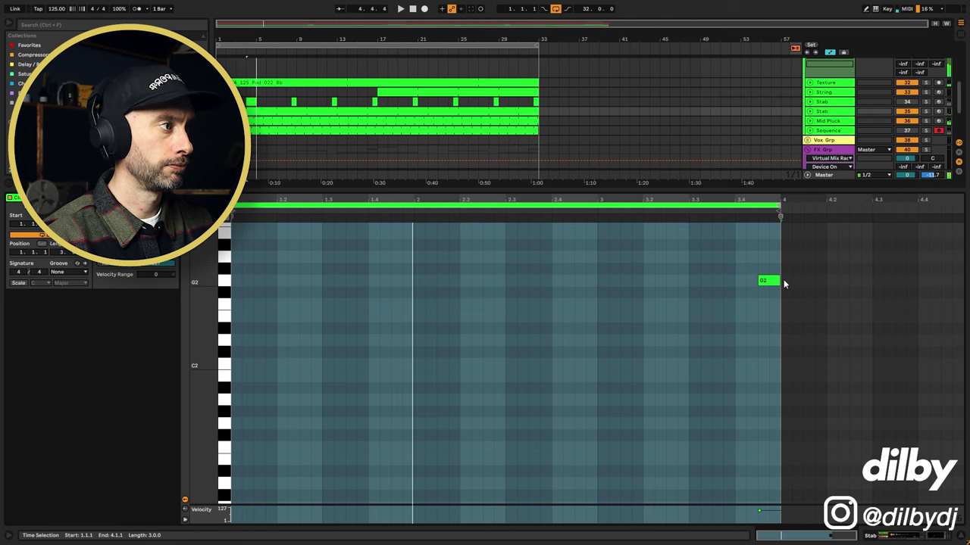
- Move the Stab clip's G2 note to 2.2.3, shorten its loop to end at 2.3, and play it back
left_click_drag(774, 282, 495, 283)
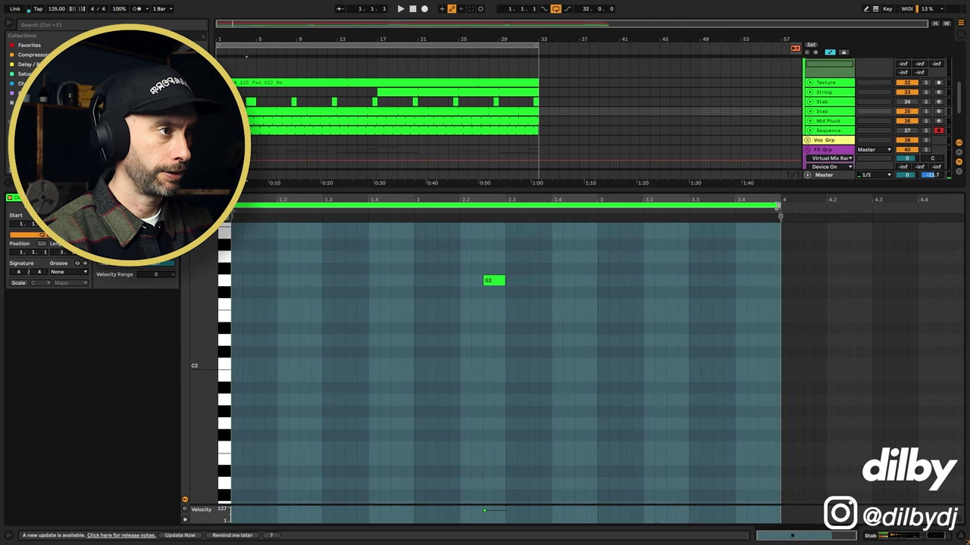
left_click_drag(778, 206, 505, 205)
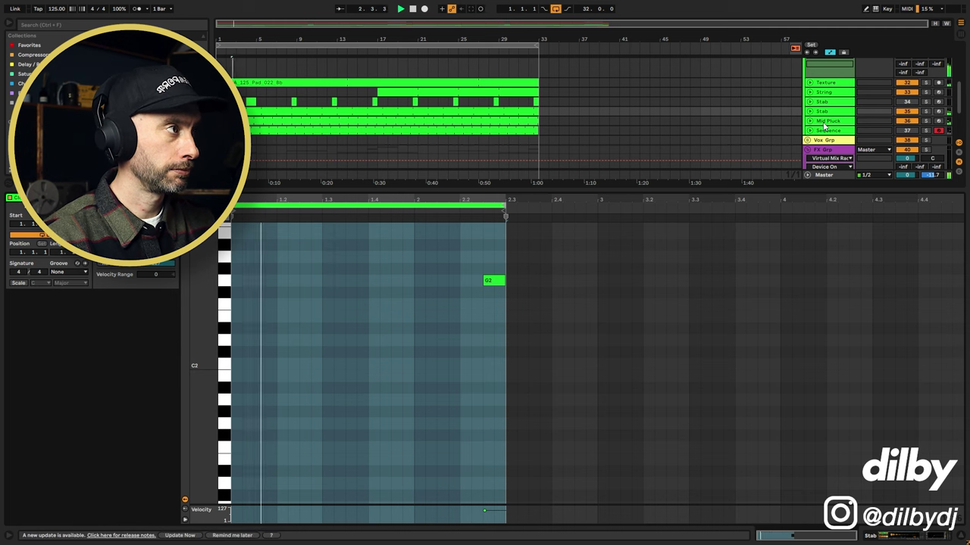
left_click(831, 112)
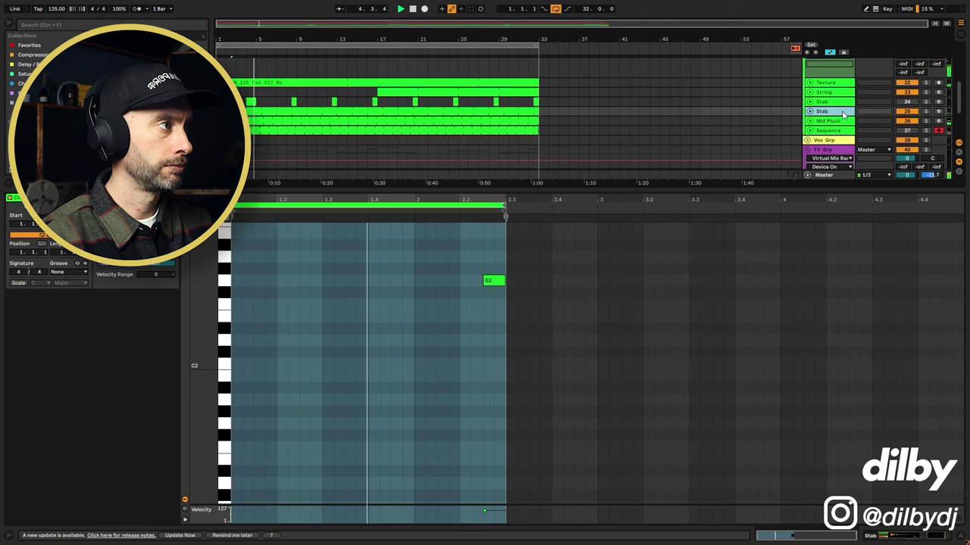
- Open the Mid Pluck and Sequence clips in turn to review their looping notes
left_click(390, 121)
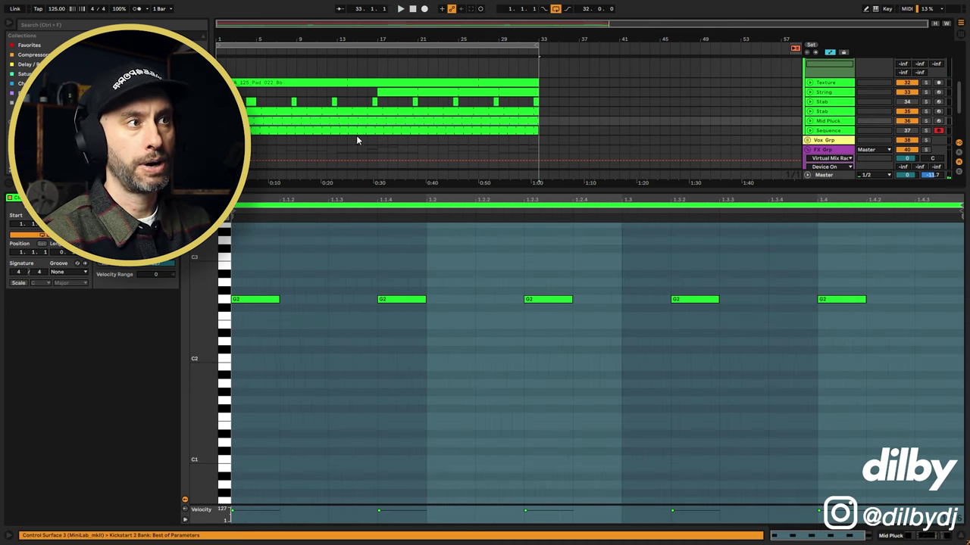
left_click(356, 132)
left_click(854, 132)
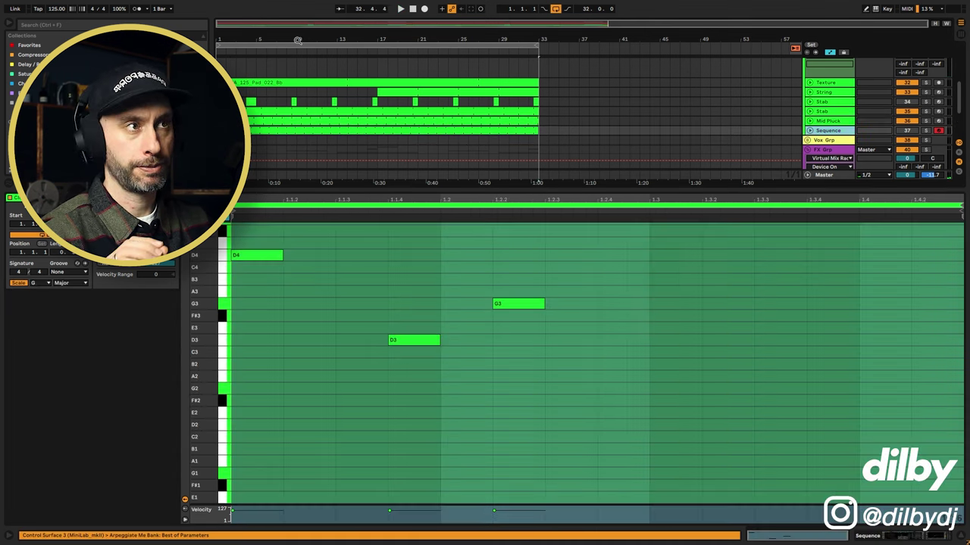
- Reduce the Sequence arrangement to the clip's first two beats placed at 4.3.1, and play it from bar 3
left_click_drag(297, 39, 297, 85)
left_click(810, 131)
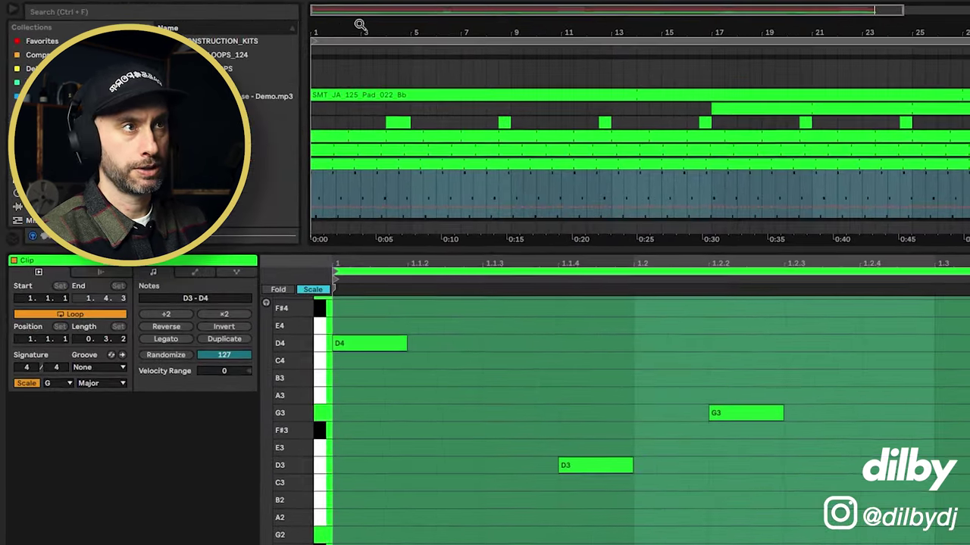
left_click_drag(360, 25, 360, 94)
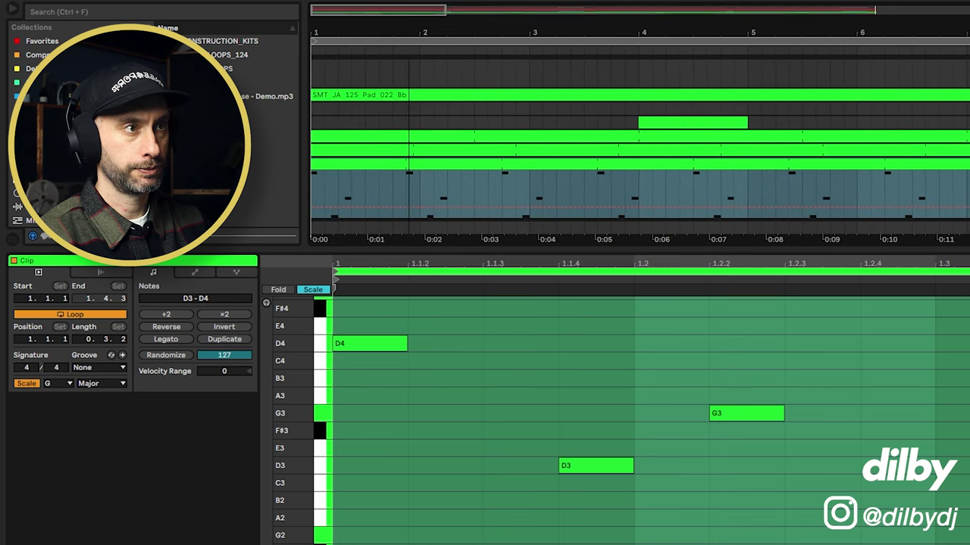
left_click_drag(365, 174, 295, 168)
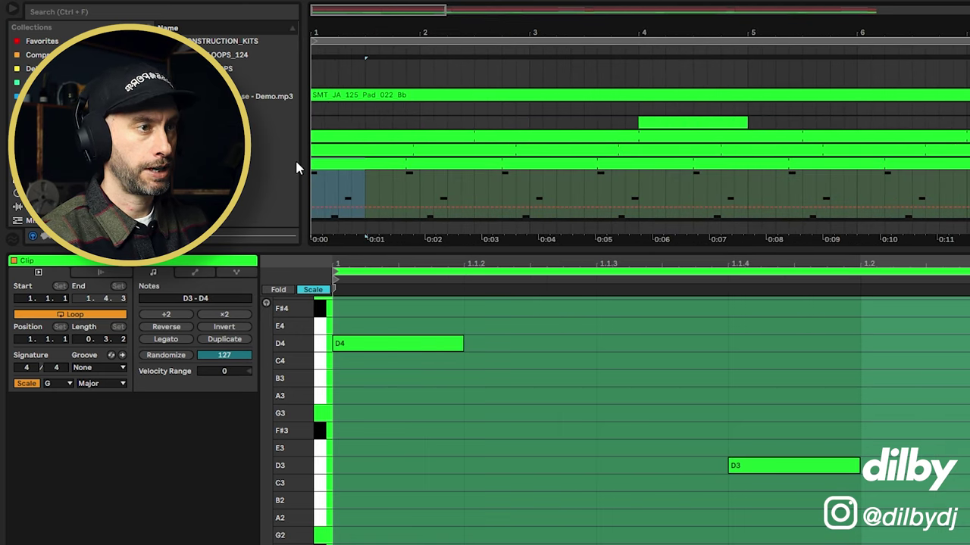
left_click(596, 163)
key("Delete")
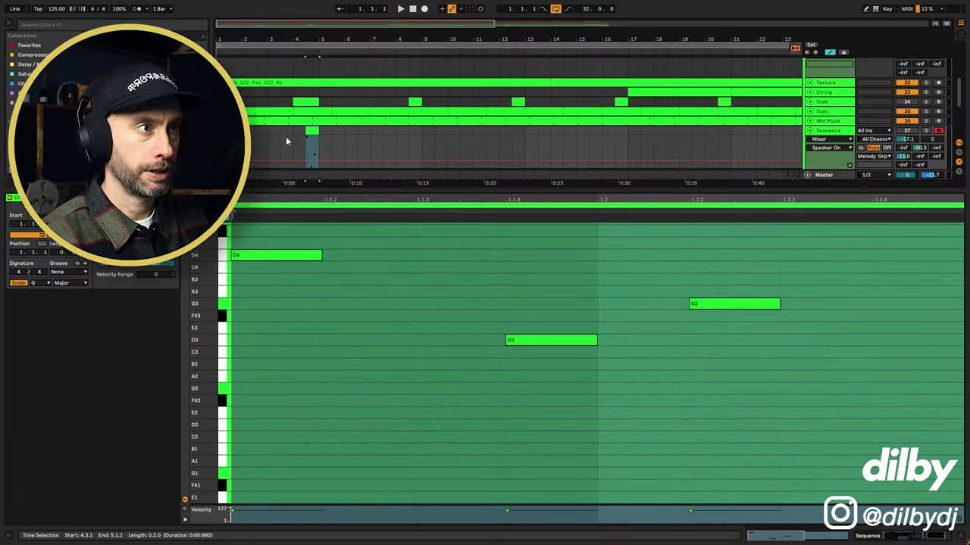
left_click(286, 141)
key("space")
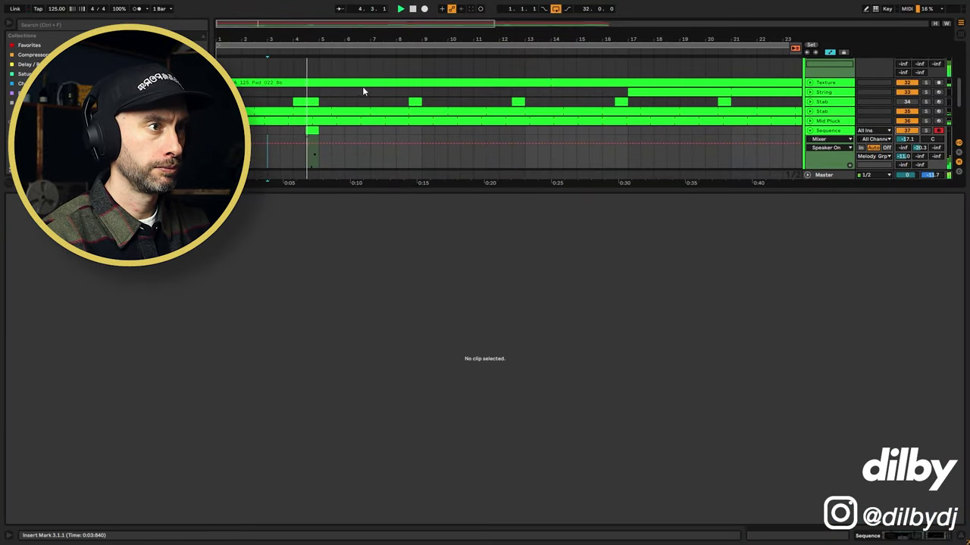
- Move the two-beat Sequence clip one sixteenth later to 4.3.2, play from bar 4, and delete its copy before bar 9
left_click(310, 132)
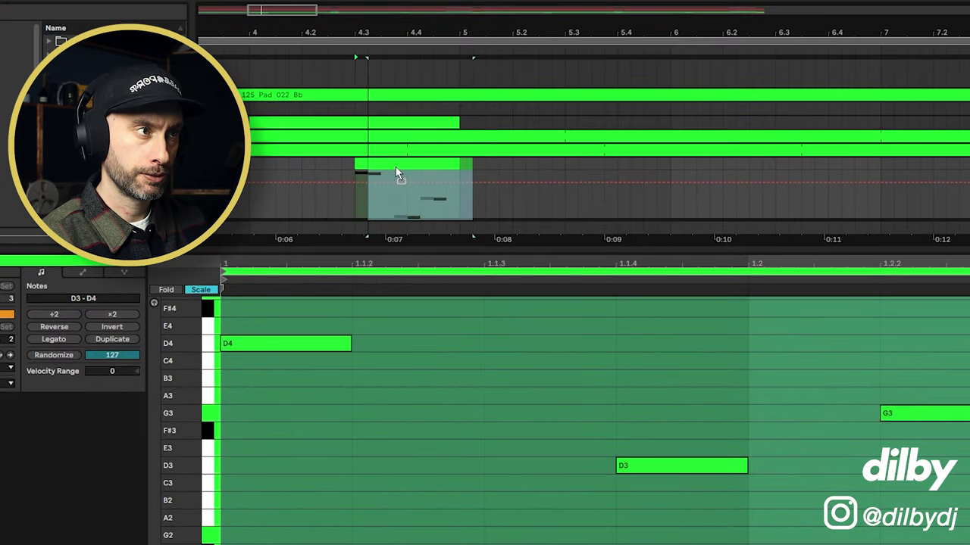
left_click(342, 173)
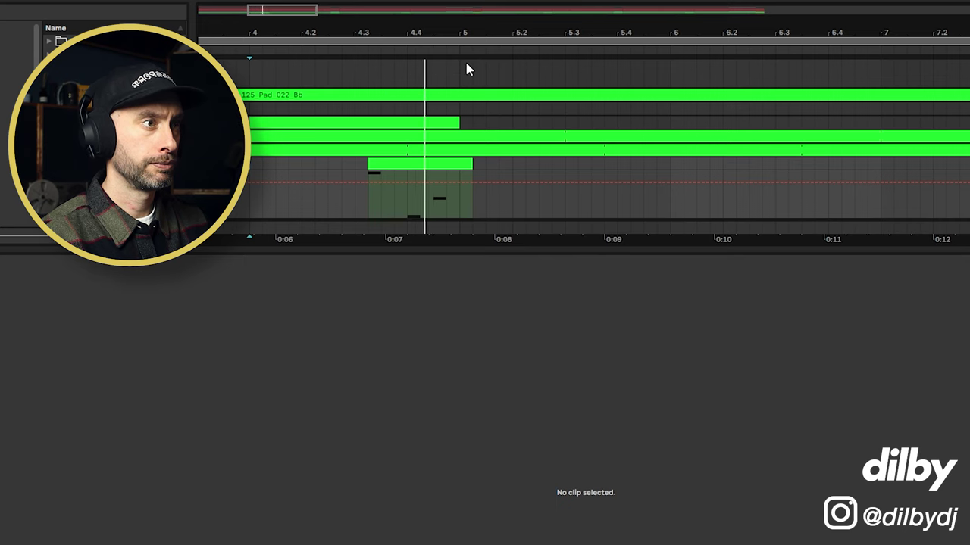
left_click_drag(437, 24, 437, 6)
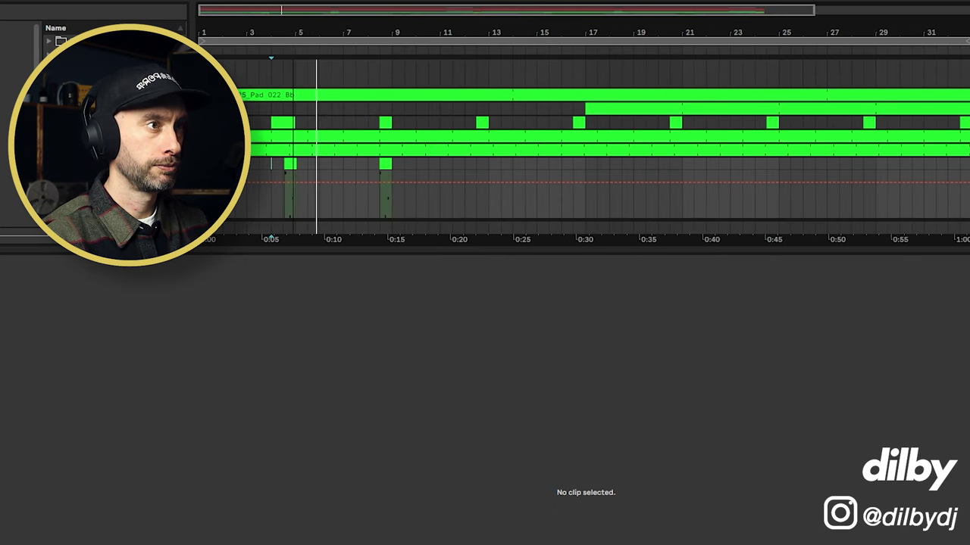
left_click_drag(403, 165, 372, 165)
key("Delete")
- Copy the two-beat Sequence clip at 4.3.1 to 8.3.1 and 12.3.1
left_click(290, 164)
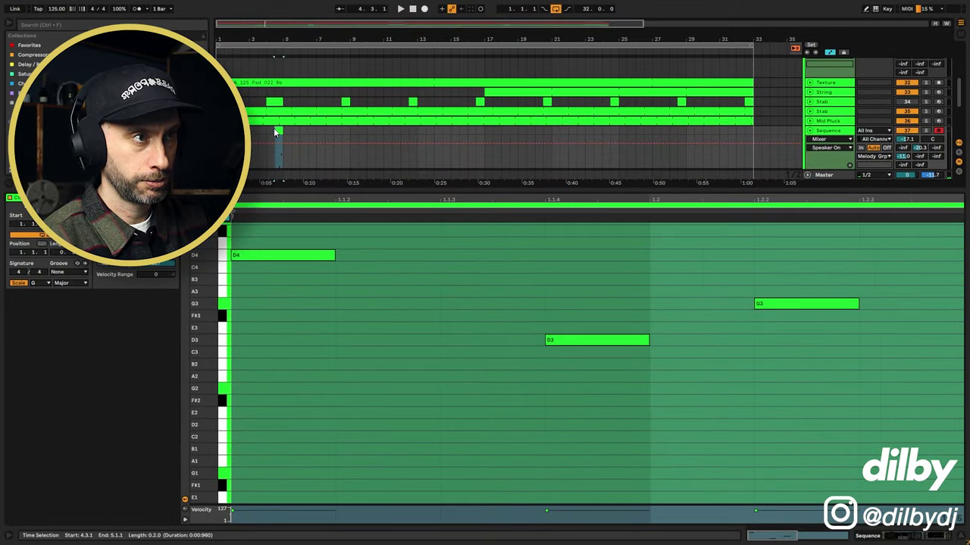
left_click(274, 130)
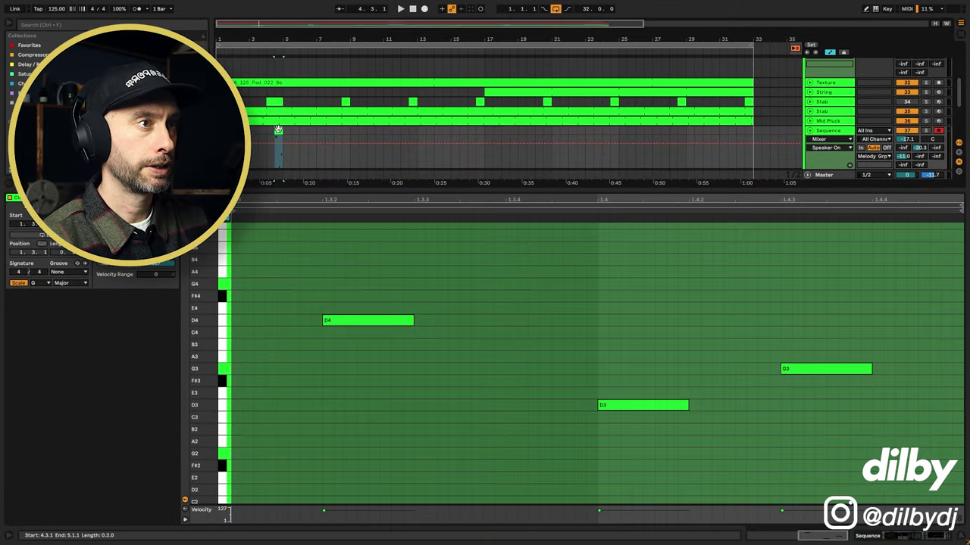
left_click_drag(278, 131, 346, 138)
left_click_drag(644, 24, 879, 24)
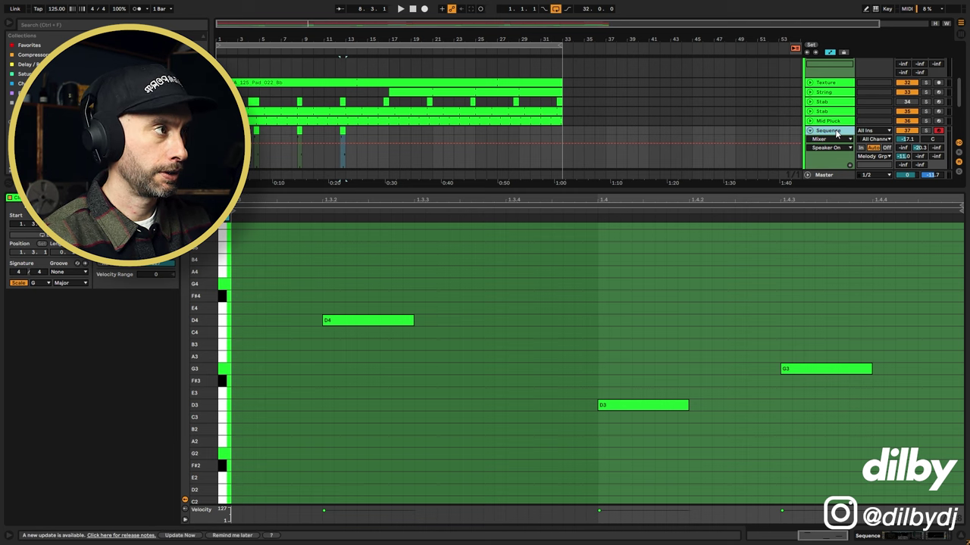
- Place a one-bar Sequence clip from 4.1.1 to 5.1.1 and play it back
key("Tab")
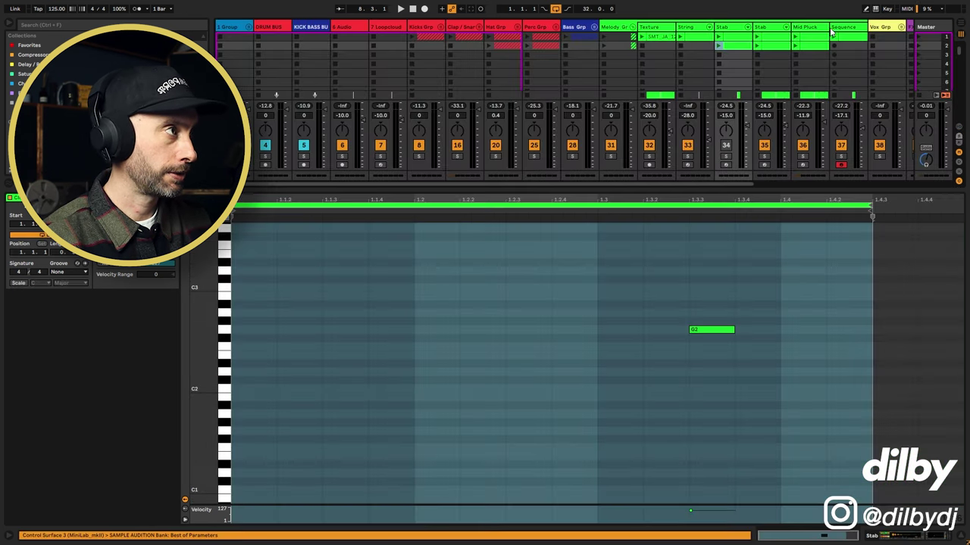
key("Tab")
left_click_drag(428, 144, 469, 145)
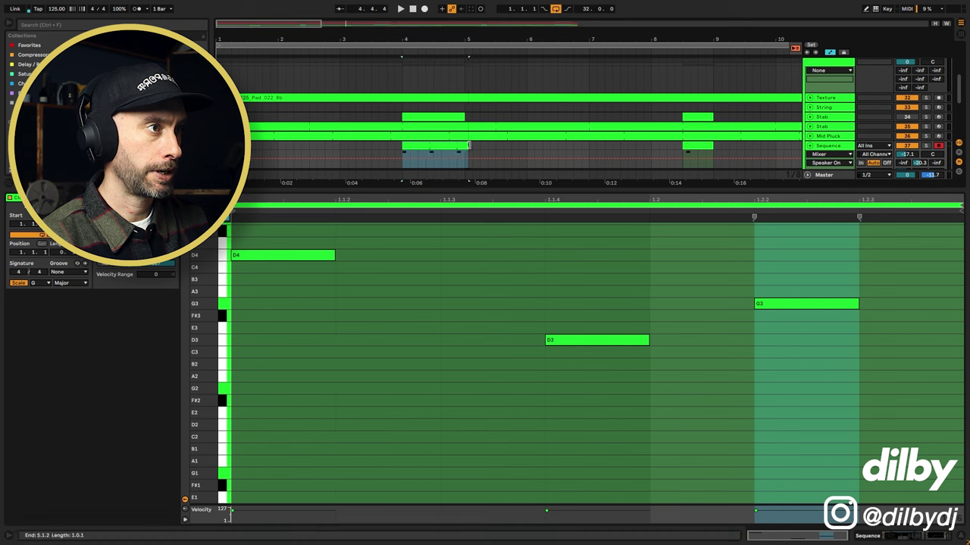
key("space")
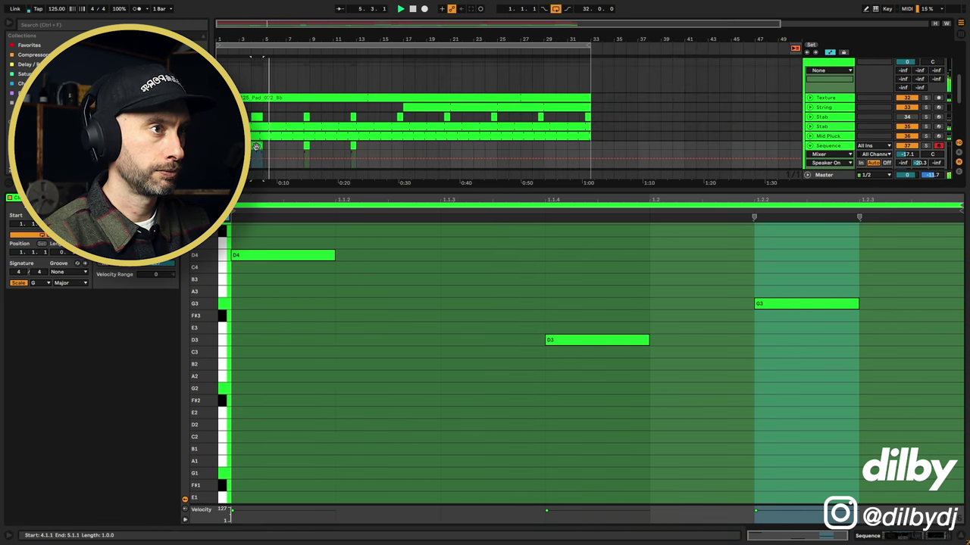
- Copy the one-bar Sequence clip to 8.1.1, 12.1.1, 16.1.1 and 20.1.1 so it repeats every four bars
left_click(303, 151)
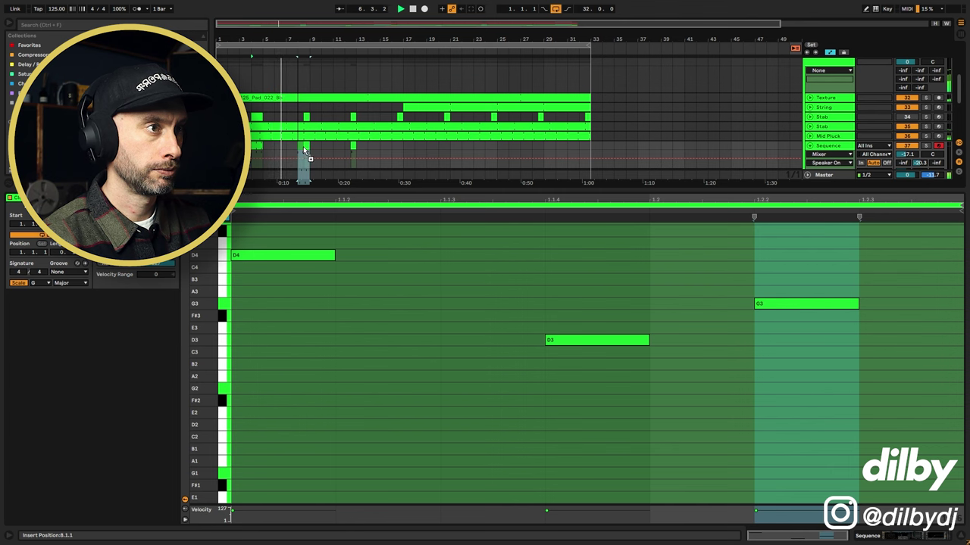
left_click_drag(304, 148, 394, 147)
left_click(371, 150)
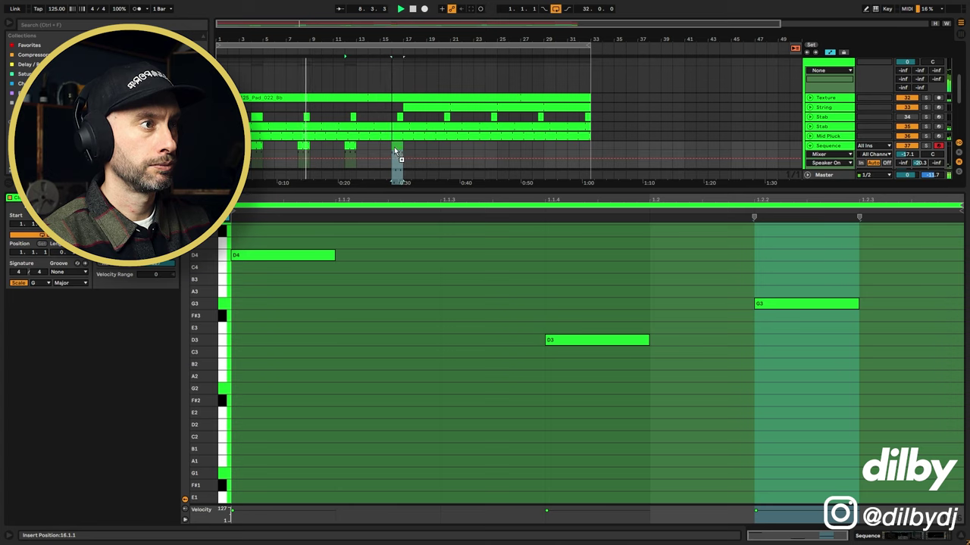
left_click_drag(413, 30, 413, 20)
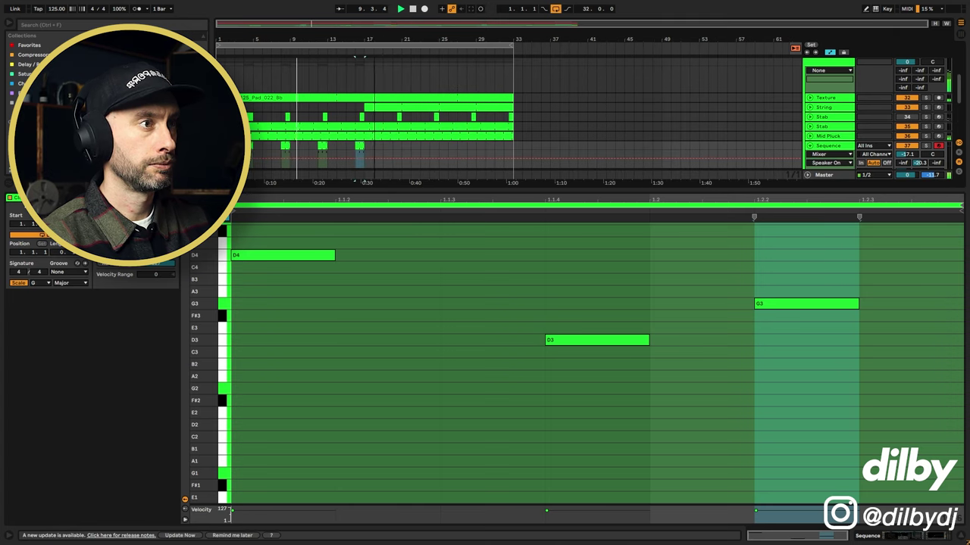
left_click_drag(359, 146, 396, 147)
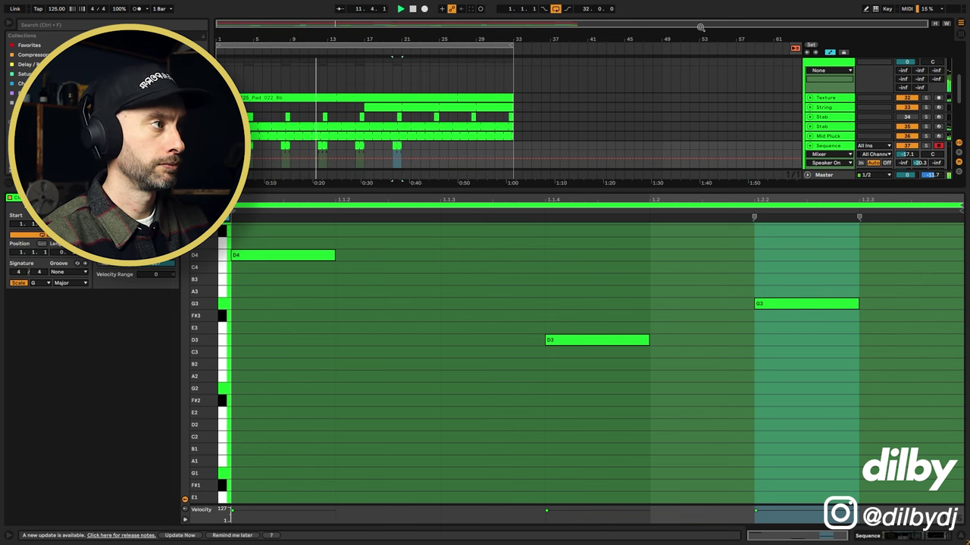
- Enlarge the arrangement area, then collapse and deactivate the Sequence track
left_click_drag(787, 188, 786, 284)
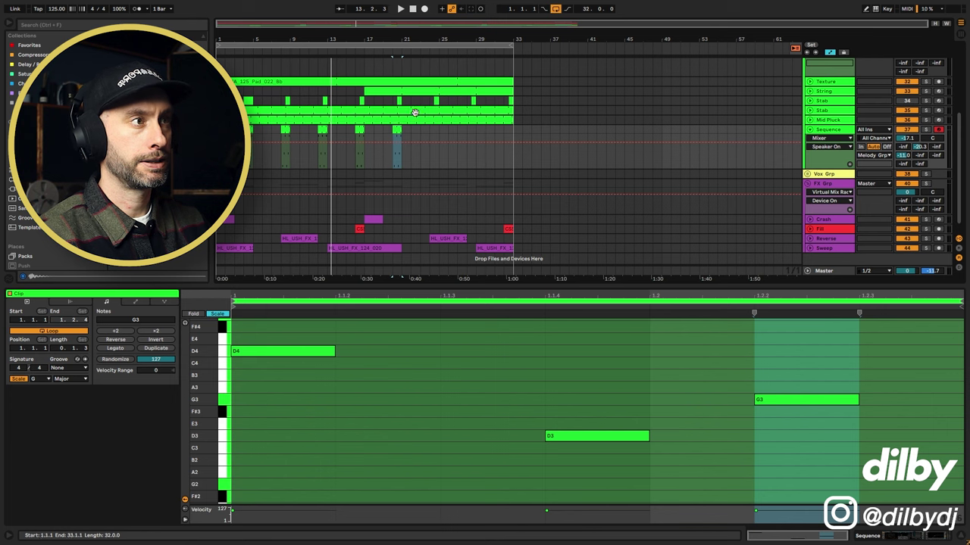
left_click_drag(485, 39, 576, 76)
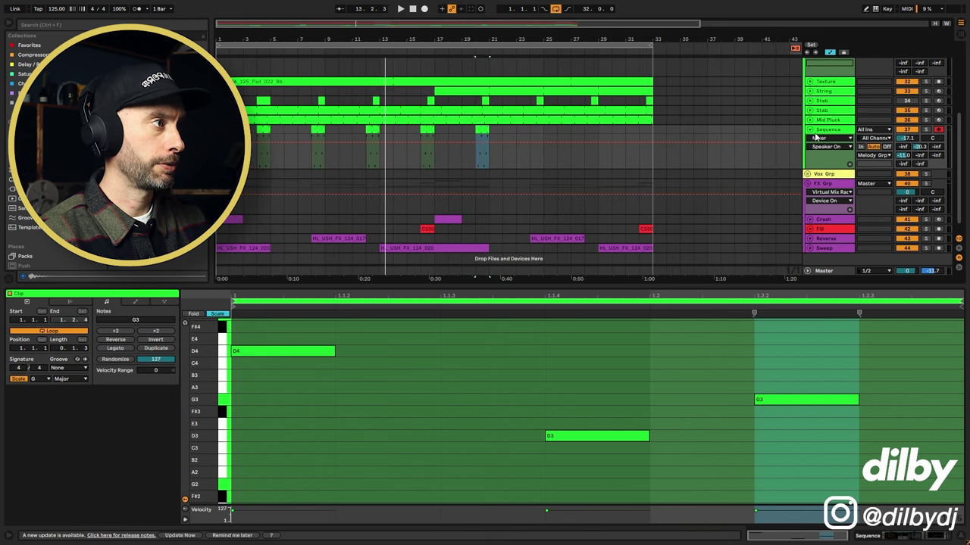
left_click(809, 130)
scroll(430, 129, "up", 3)
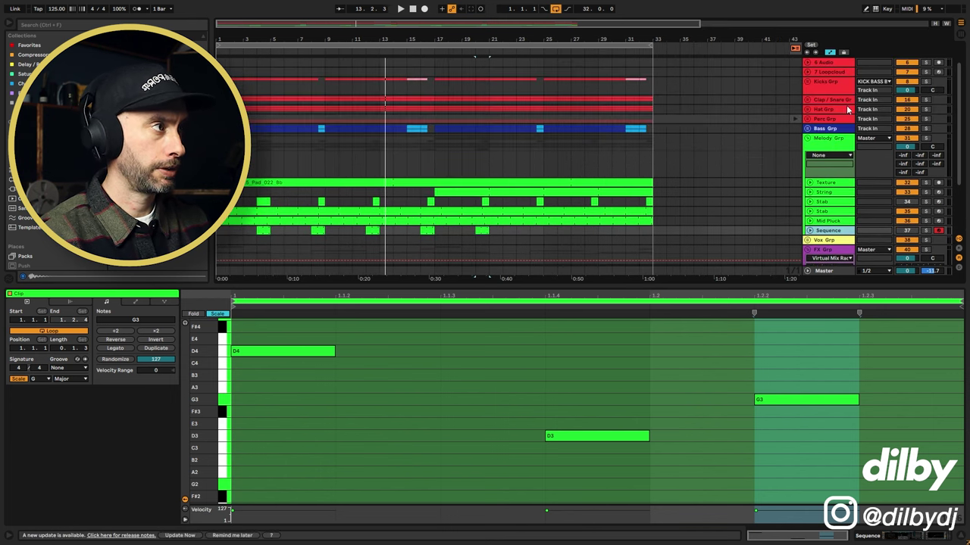
- Expand the Perc group, open the first Rim clip in Session View and select its three C3 notes
left_click(808, 119)
double_click(824, 156)
key("Tab")
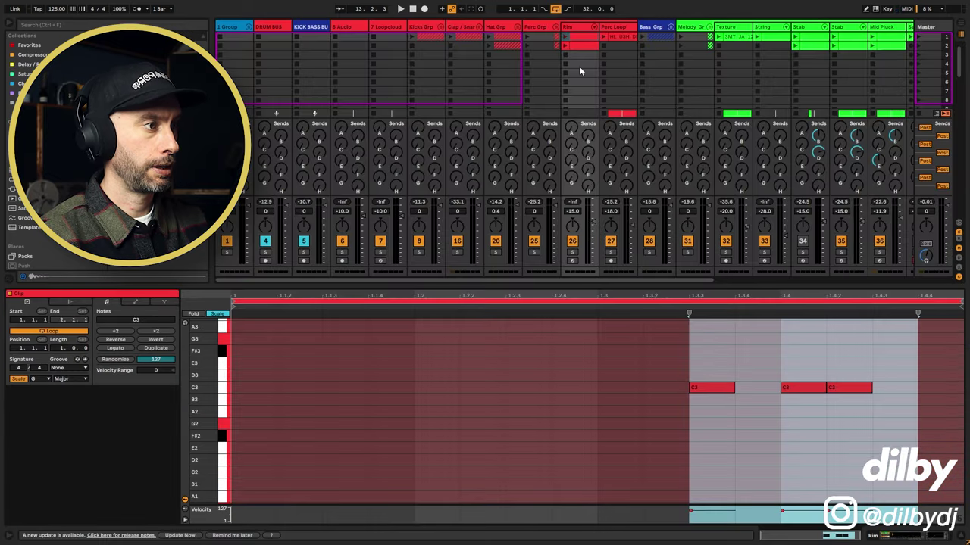
left_click_drag(549, 338, 962, 417)
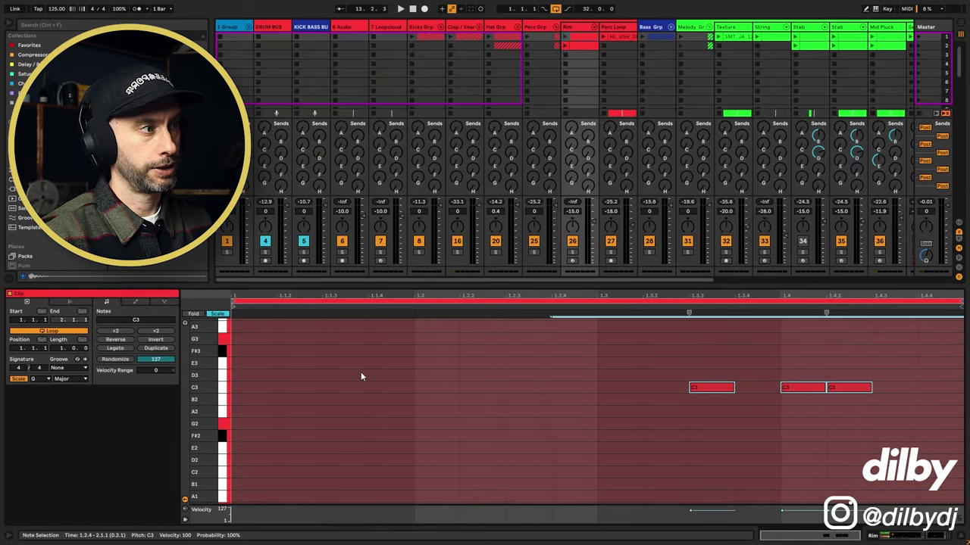
- Deactivate Stab track 35 and the Mid Pluck track, play the first Rim clip, and raise the Rim volume to -8.4 dB
scroll(783, 243, "right", 5)
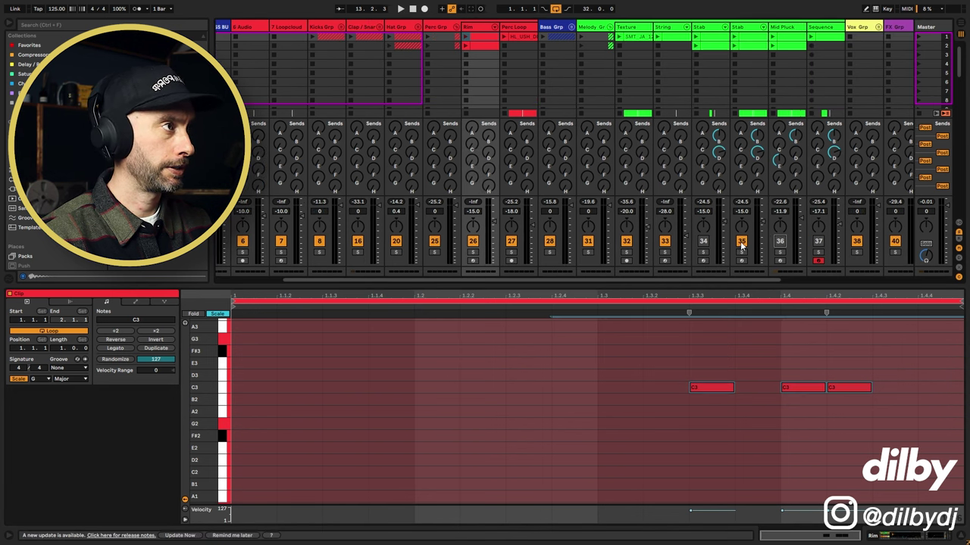
key("space")
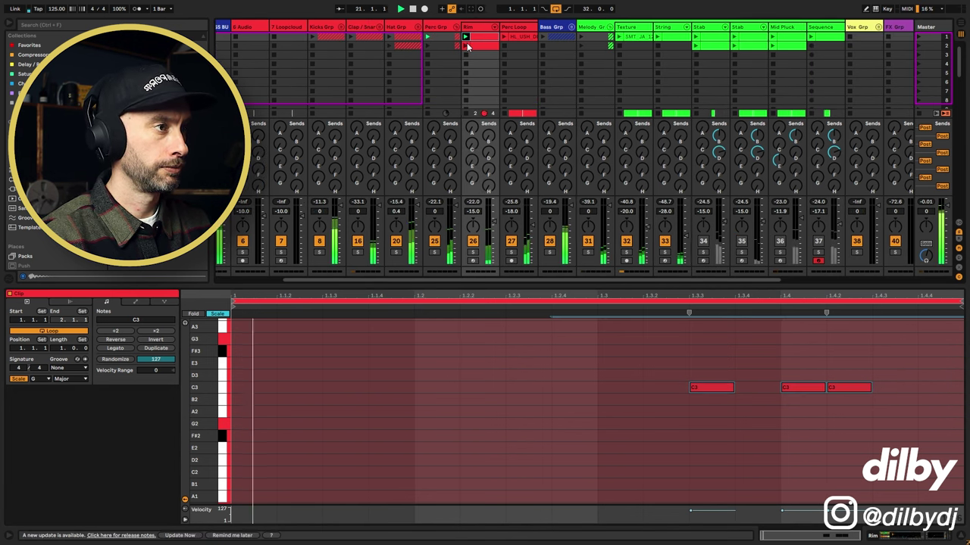
left_click_drag(494, 221, 494, 215)
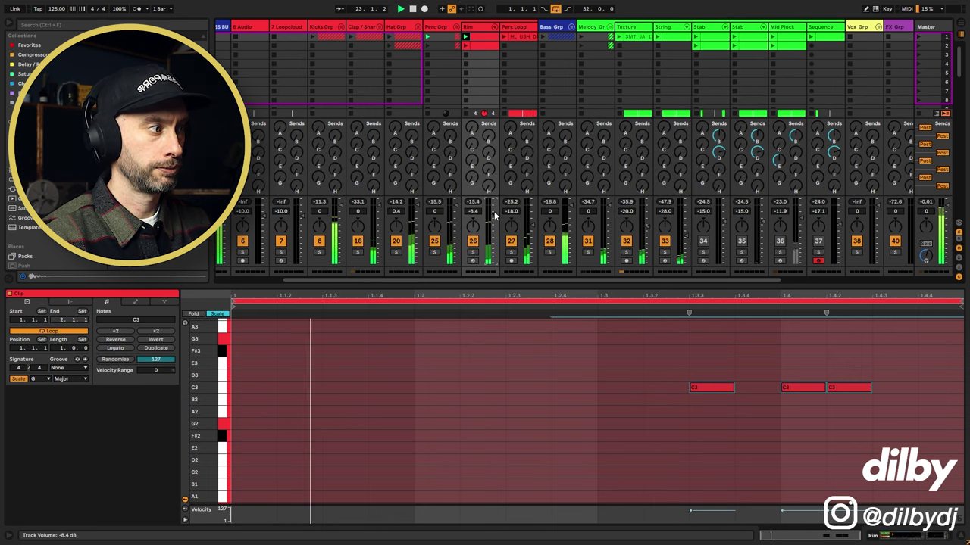
- Check the C3 notes of the second Rim clip against a triplet grid, then return to the regular 1/16 grid
left_click(483, 47)
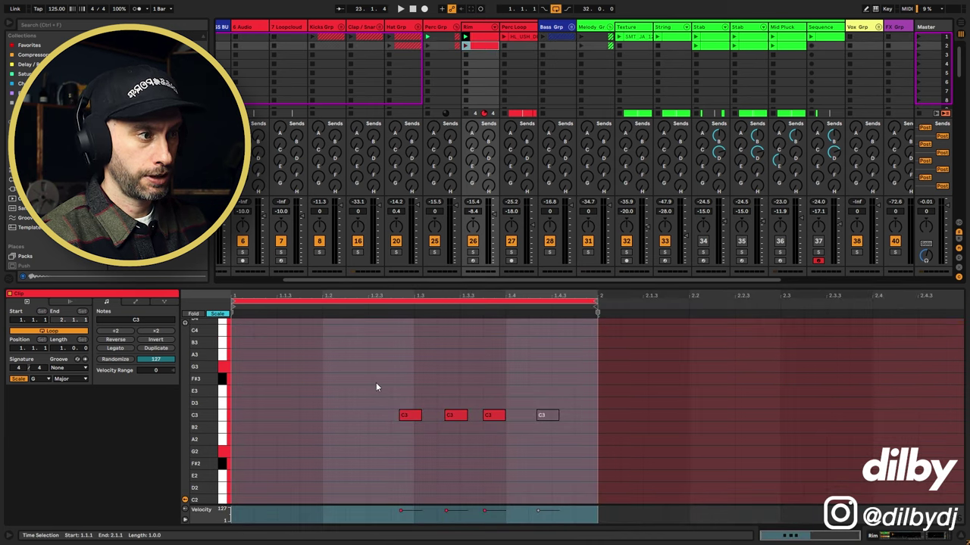
right_click(444, 366)
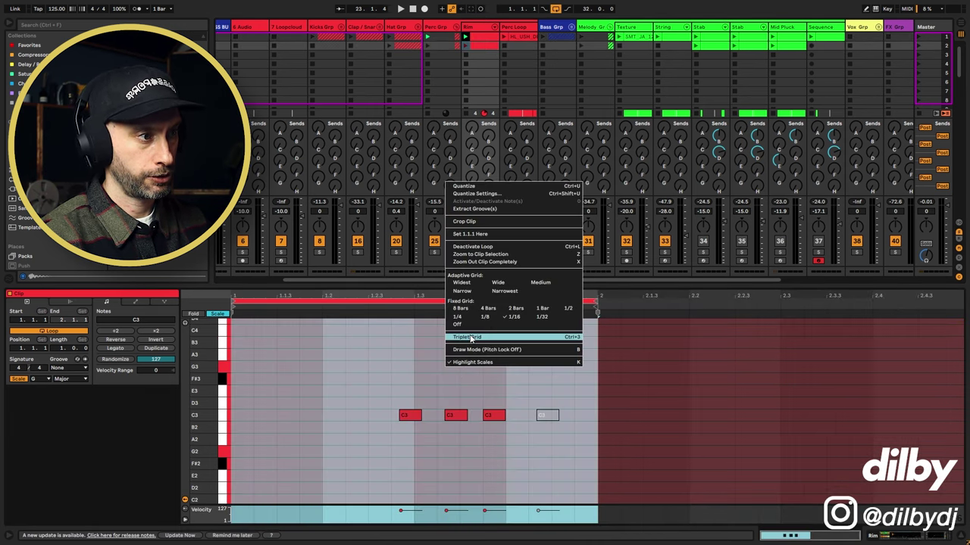
left_click(470, 338)
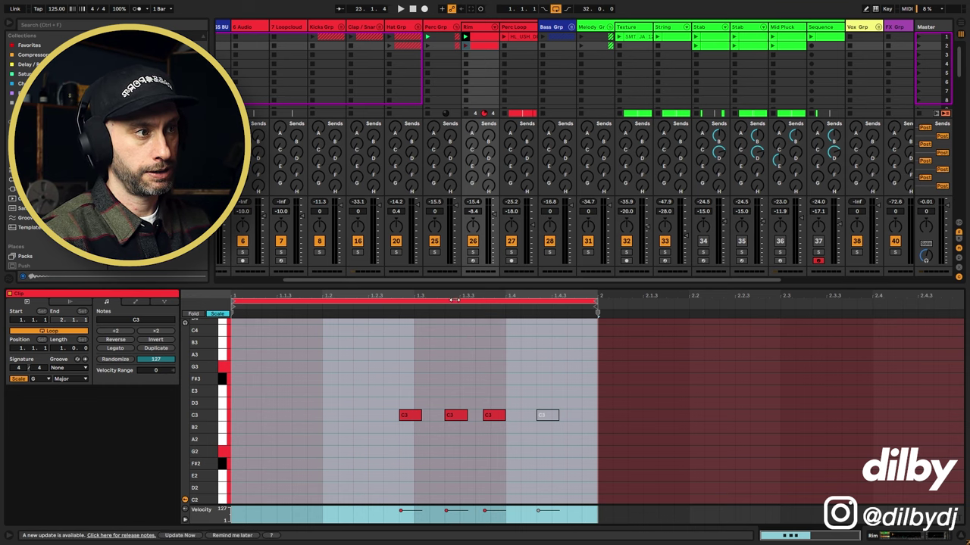
left_click_drag(453, 300, 548, 415)
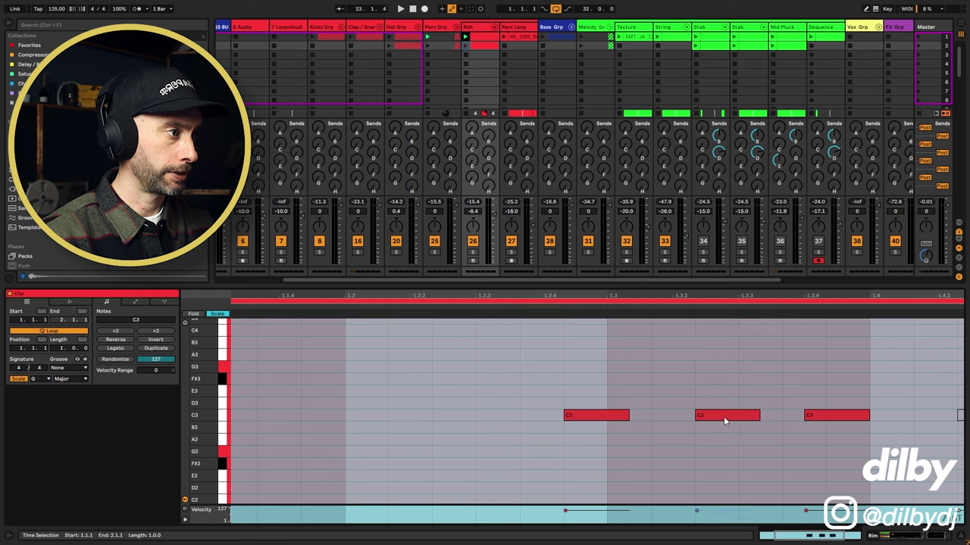
scroll(723, 421, "right", 3)
left_click(617, 395)
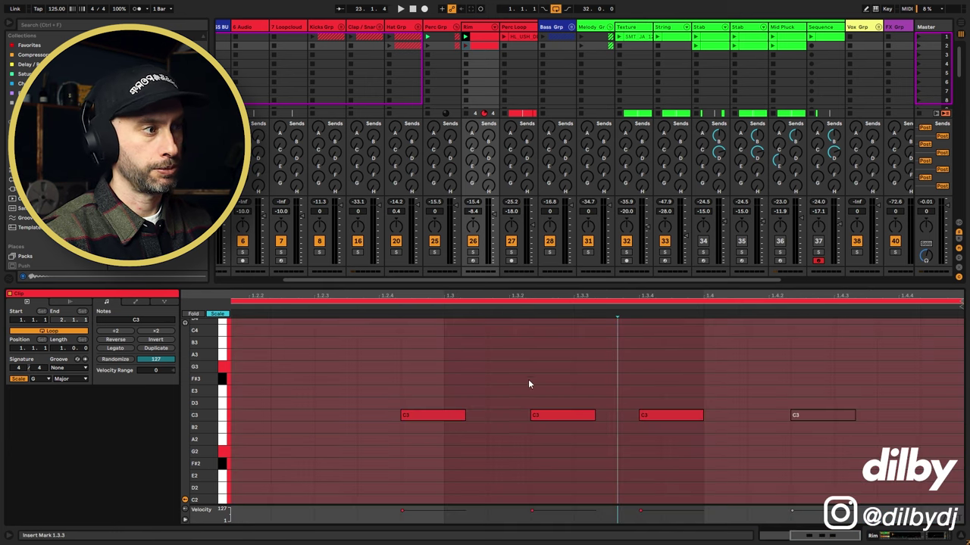
double_click(609, 296)
right_click(579, 359)
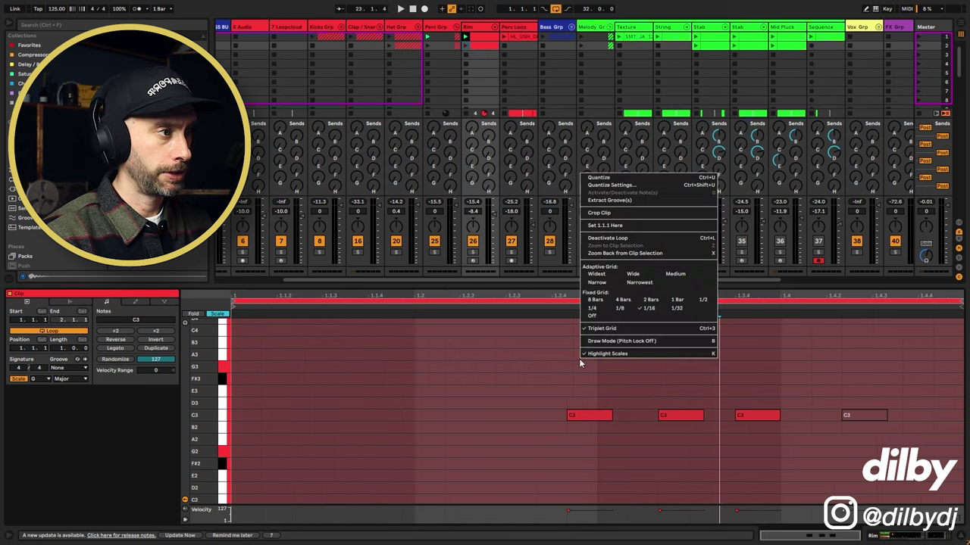
left_click(605, 330)
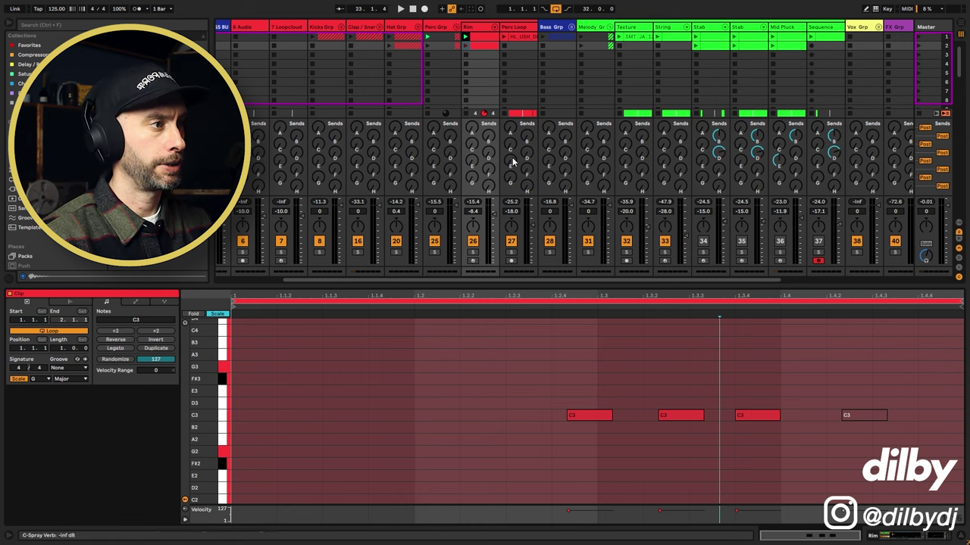
- Launch the second Rim clip, extend its loop length to 1.2.0 and play it back
left_click(464, 45)
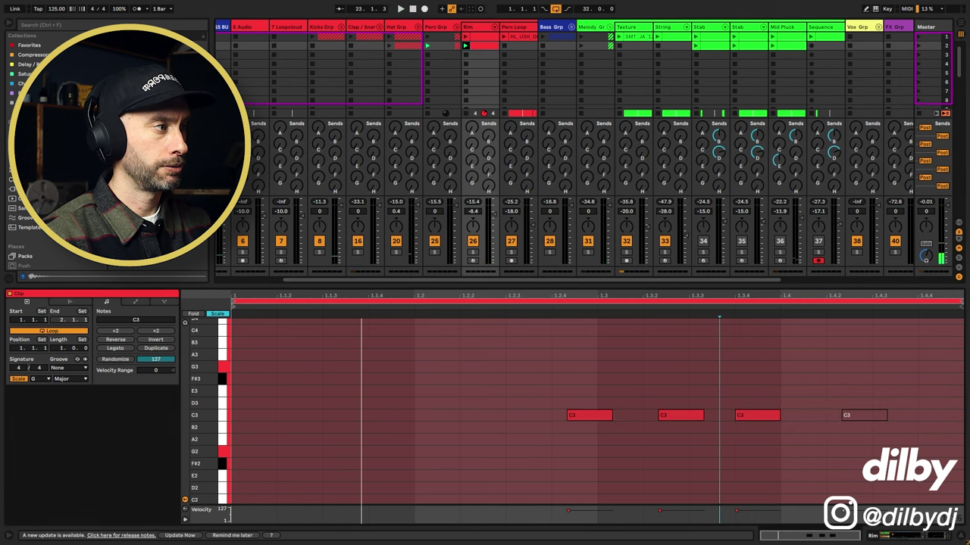
left_click_drag(957, 301, 847, 315)
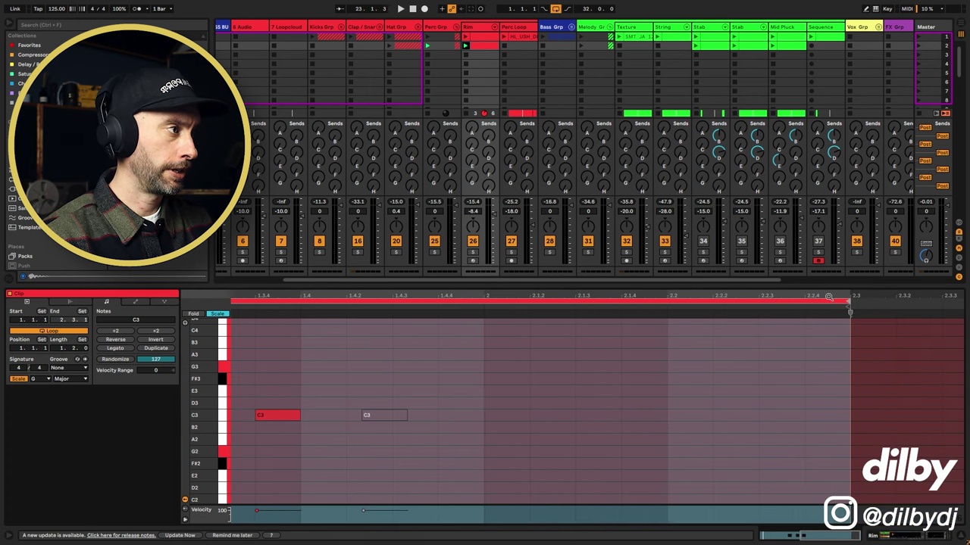
double_click(829, 296)
key("space")
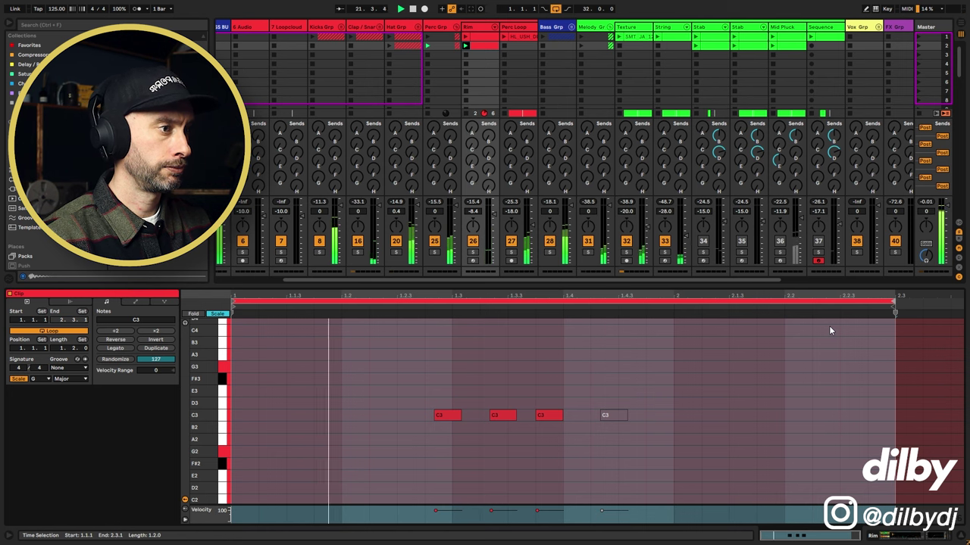
- Shorten the second Rim clip's loop length to 1.0.2, listen to it and stop playback
left_click_drag(894, 307, 729, 306)
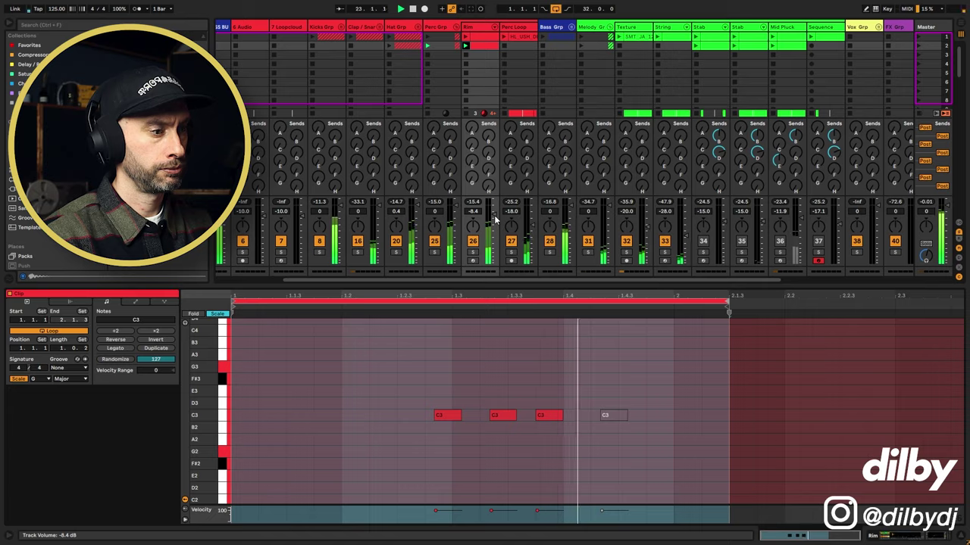
key("space")
- Lower the Rim track's volume to -15.0 dB and play the loop to check the level
key("shift+Tab")
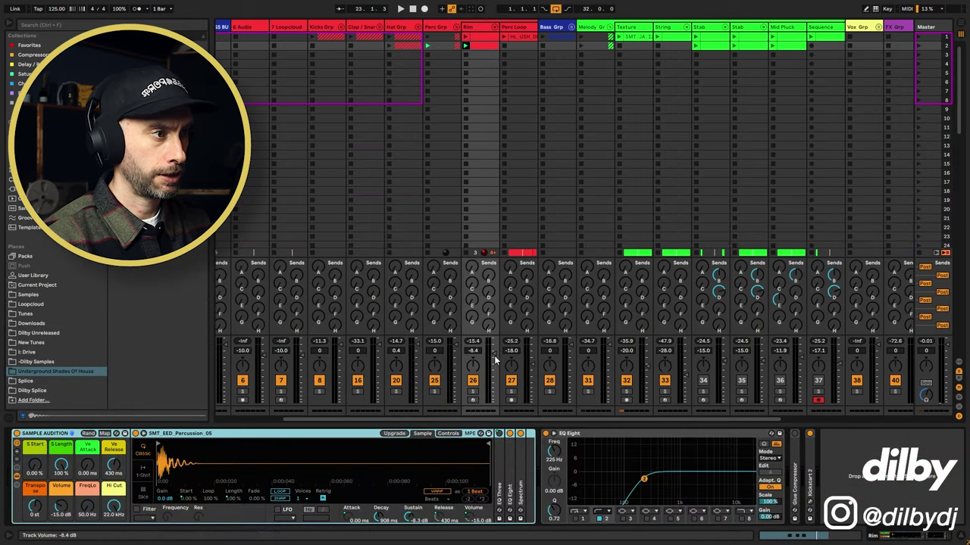
left_click_drag(496, 360, 496, 371)
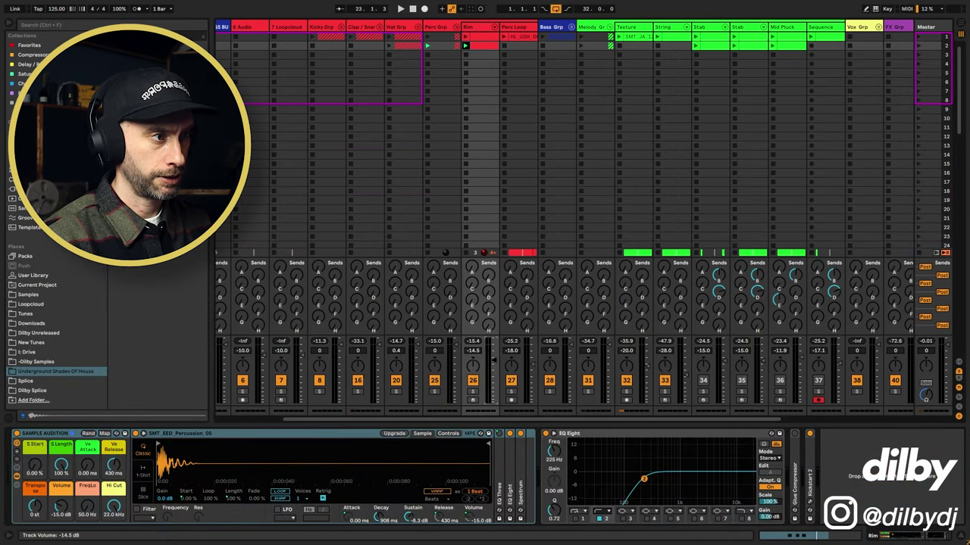
key("space")
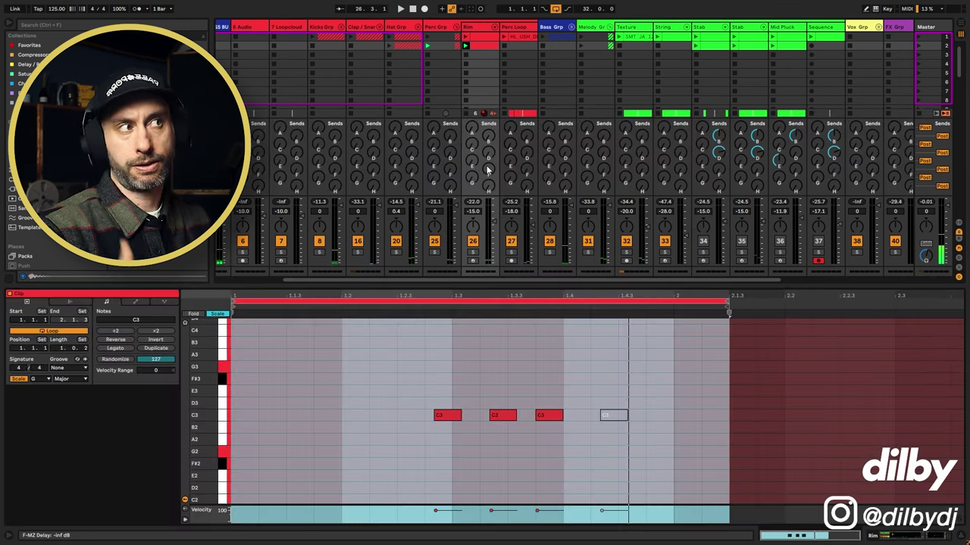
- Play the Rim loop and reactivate the Mid Pluck track and Stab track 35
left_click(481, 30)
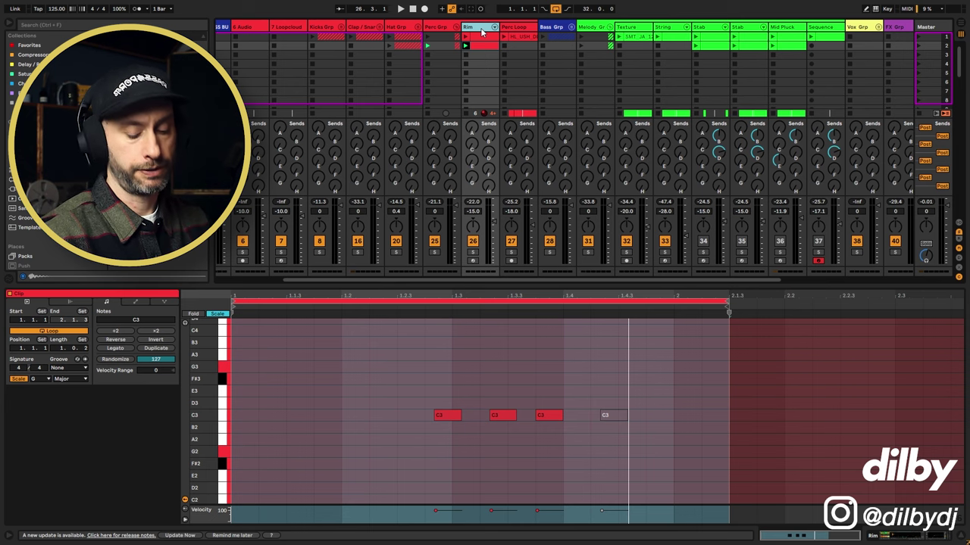
key("space")
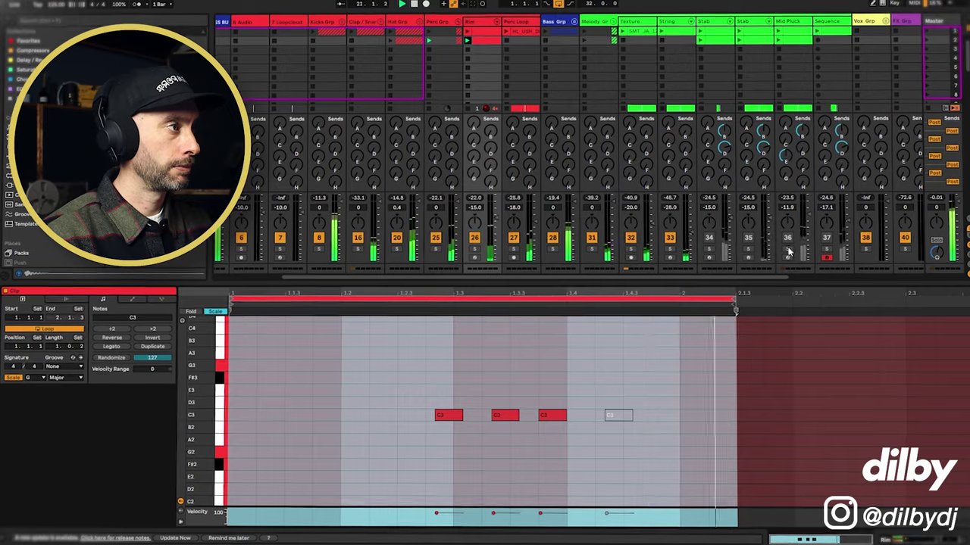
left_click(788, 238)
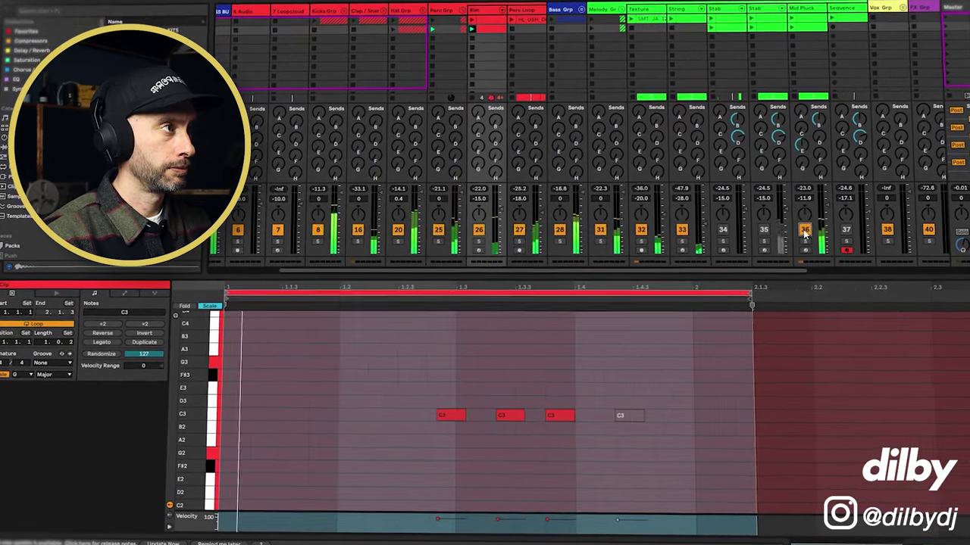
left_click(770, 228)
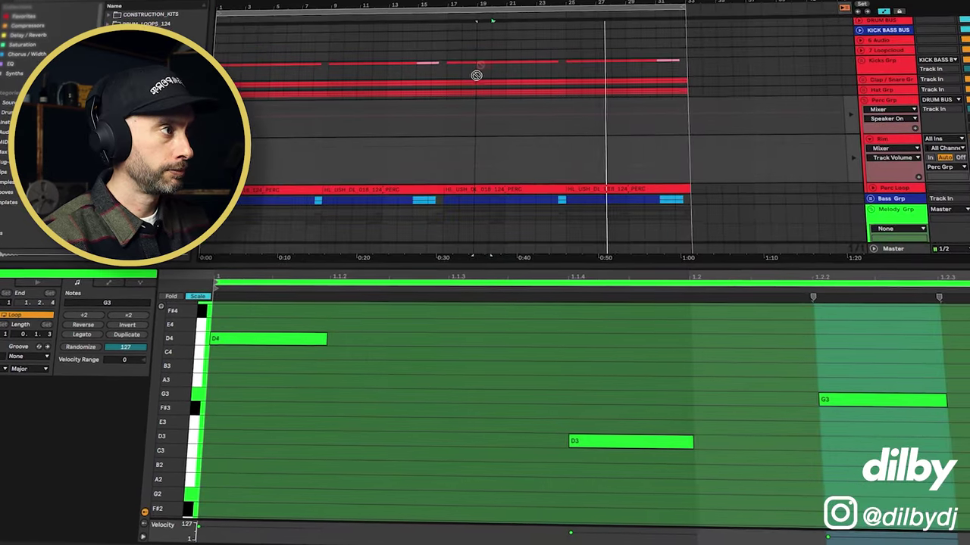
- Lay the looping Rim clip across the arrangement from bar 1 to bar 33 and return the track to arrangement playback
left_click(227, 141)
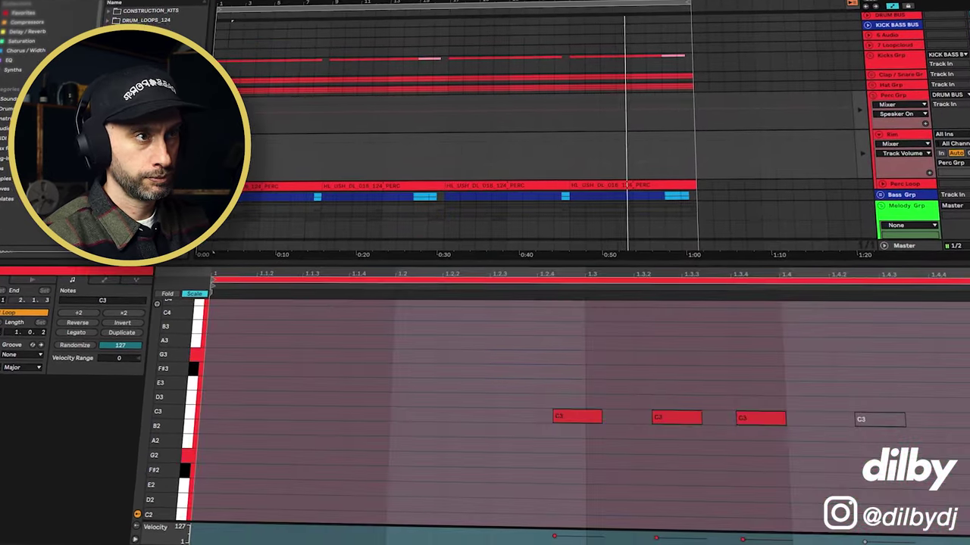
left_click_drag(235, 142, 702, 139)
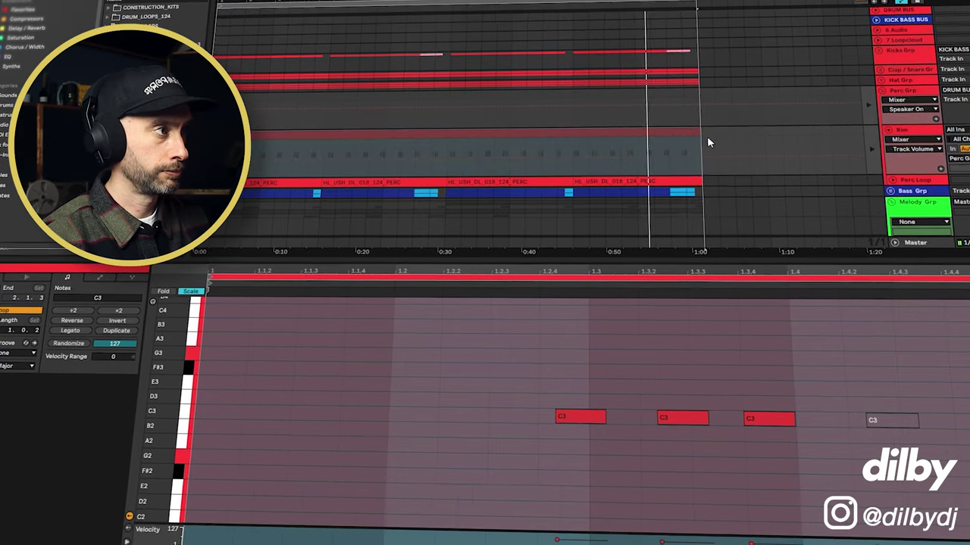
left_click(869, 150)
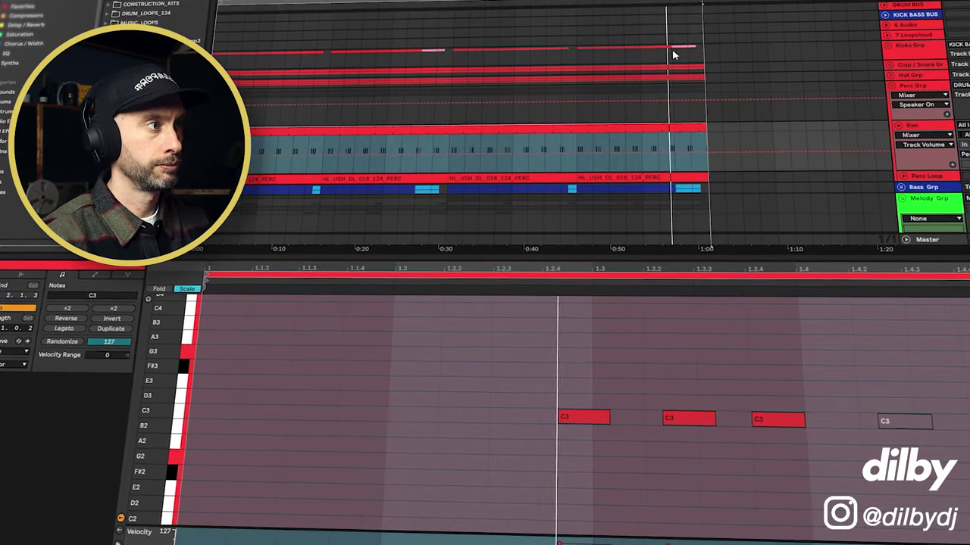
key("minus")
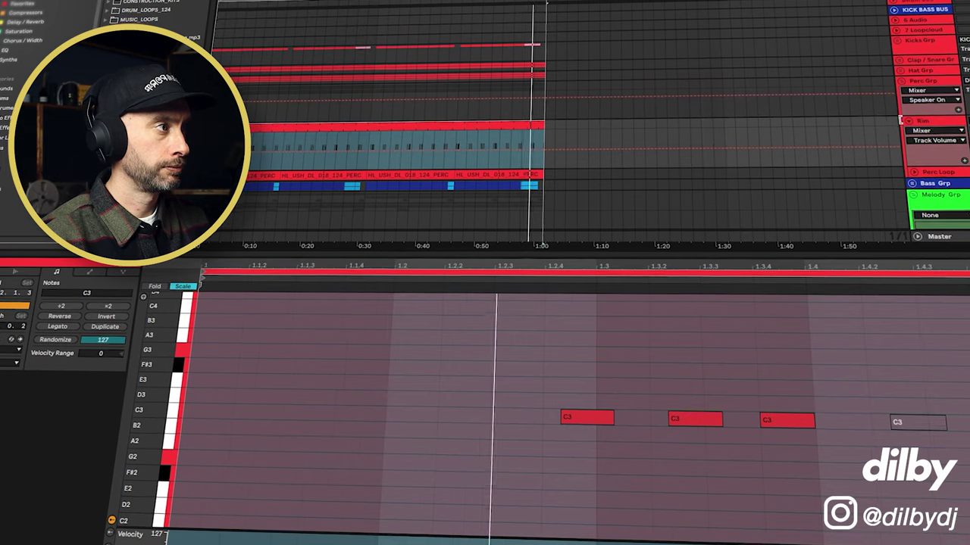
scroll(682, 136, "down", 2)
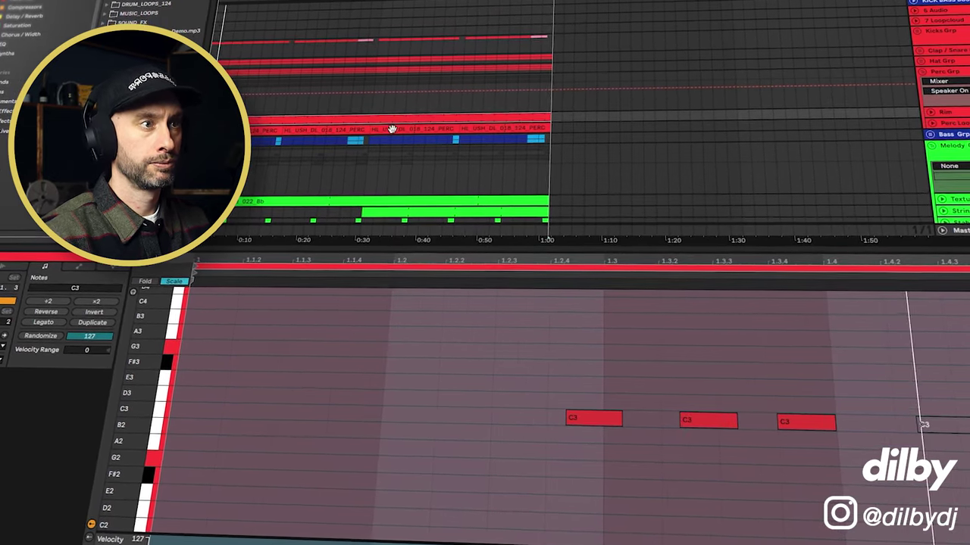
- Zoom the arrangement in on bars 1 to 33 and enlarge the arrangement area to review all tracks down to the FX group
scroll(606, 106, "down", 2)
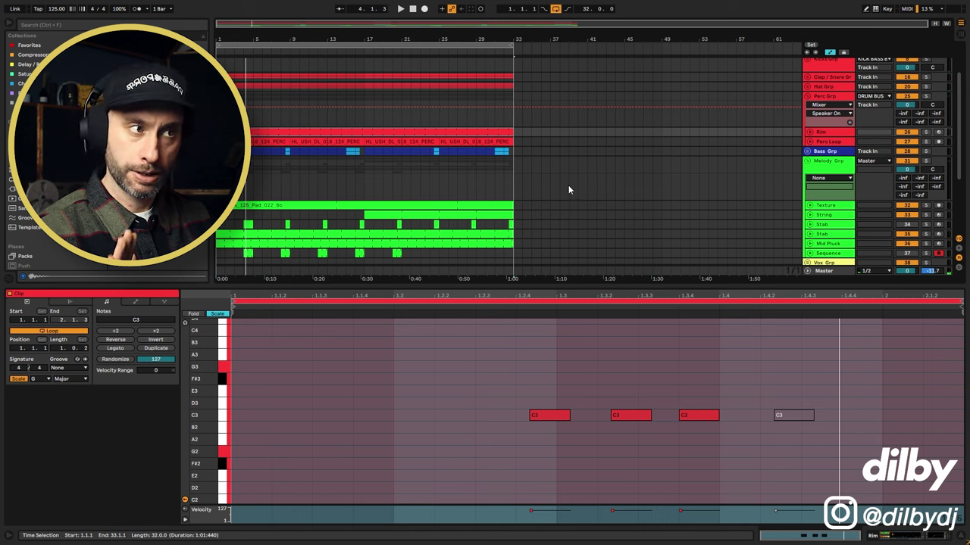
scroll(567, 188, "down", 1)
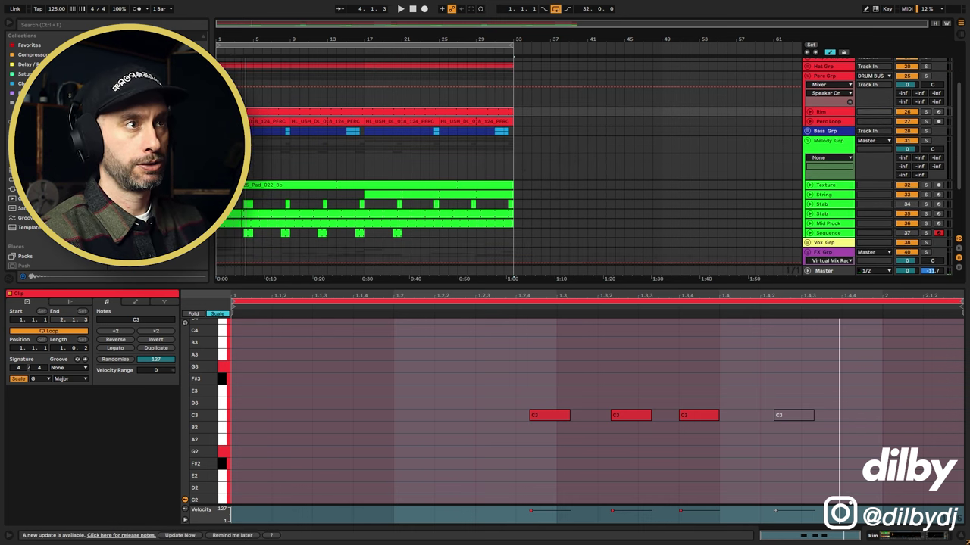
key("z")
left_click_drag(260, 39, 260, 34)
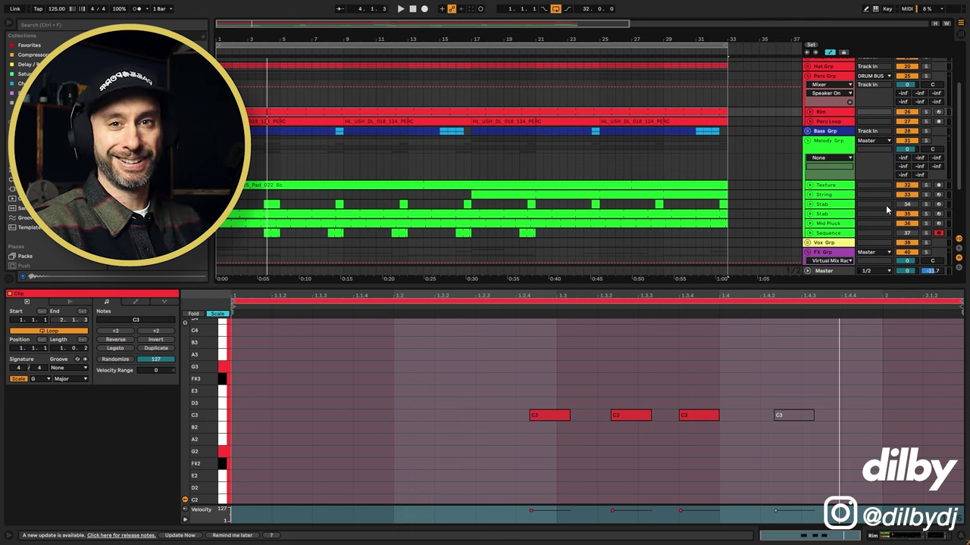
left_click_drag(904, 285, 904, 352)
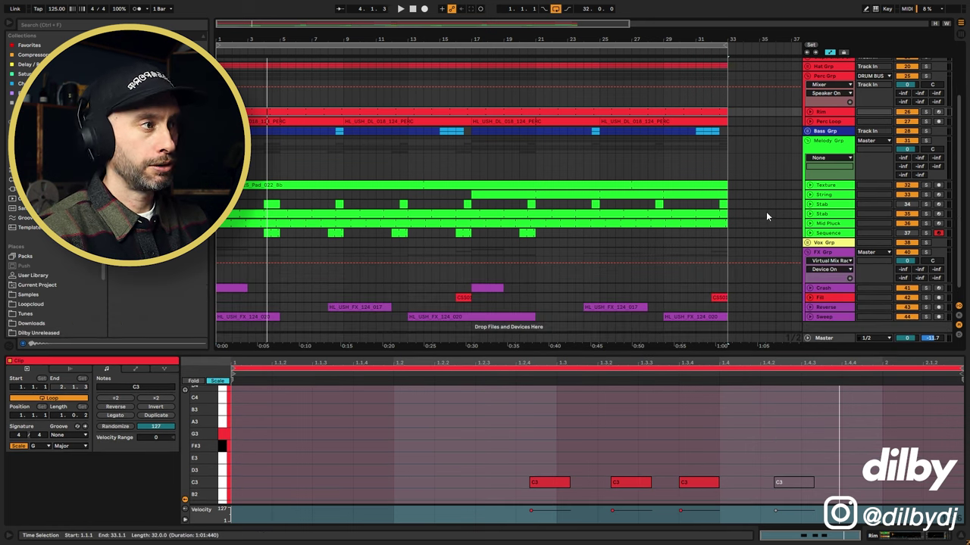
- Unfold the Bass Grp track group to examine the bass loop clips on its two tracks
scroll(540, 204, "up", 3)
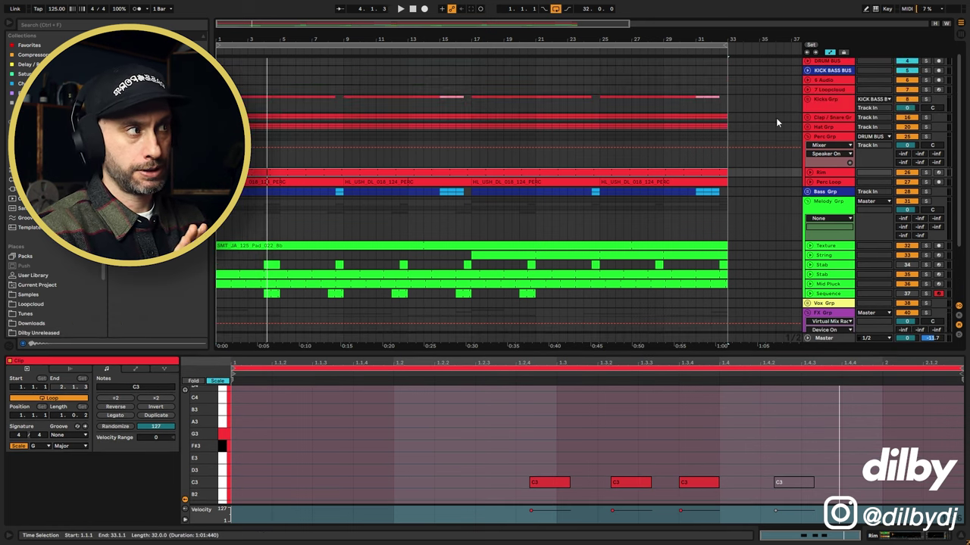
left_click(821, 193)
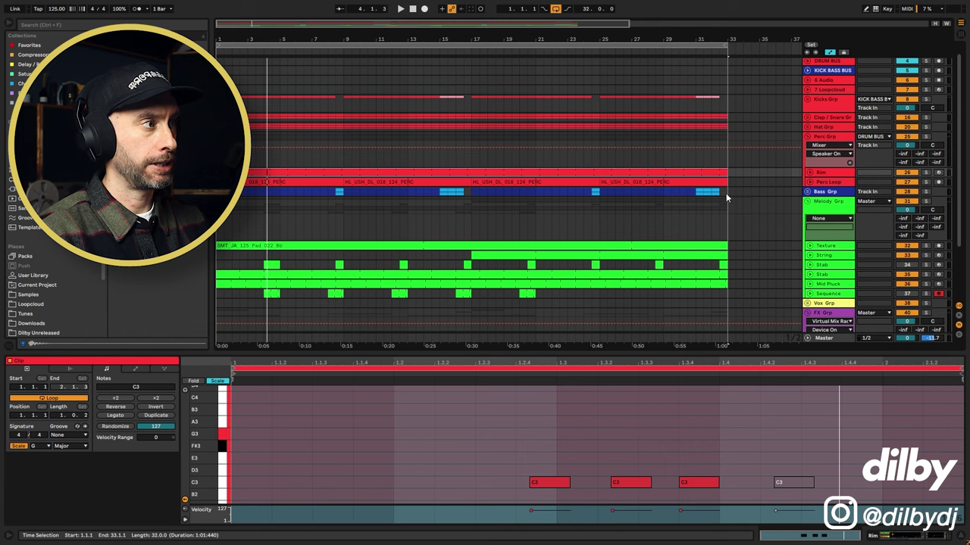
left_click(807, 192)
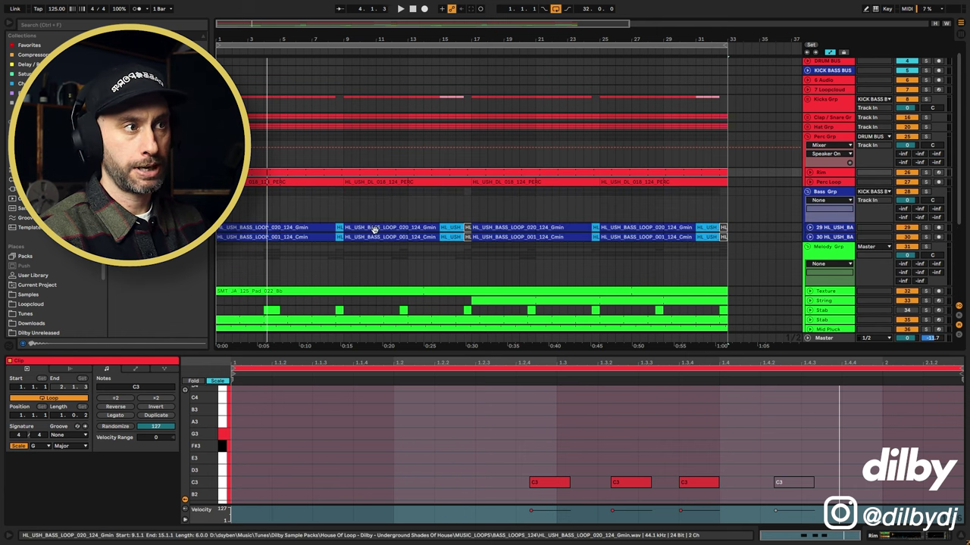